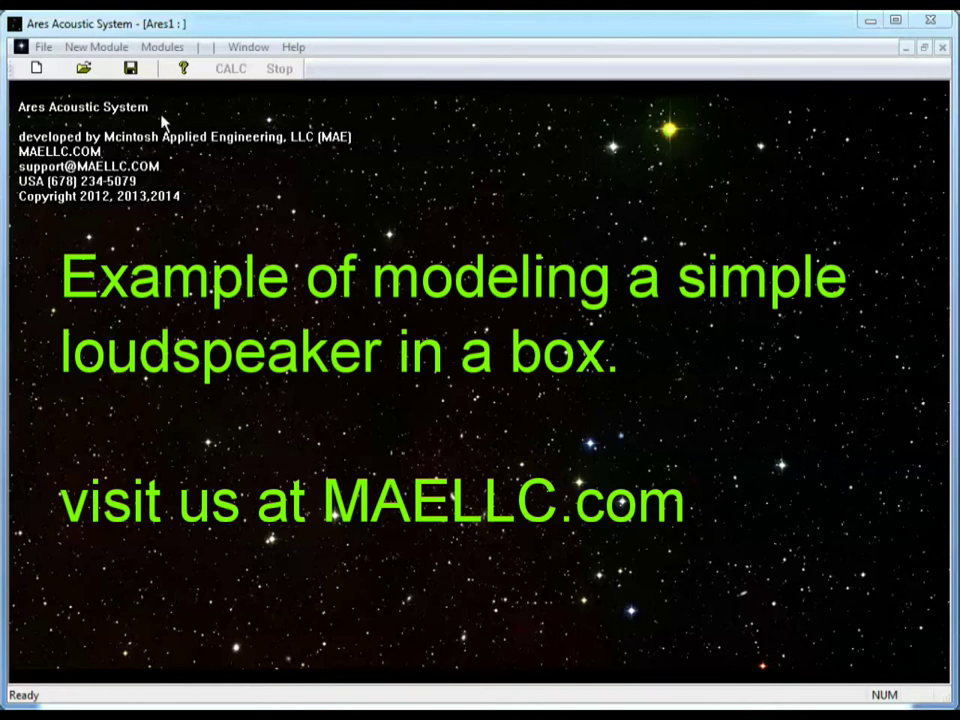
# Step: Show the list of new module types, including Modeler
pyautogui.click(101, 56)
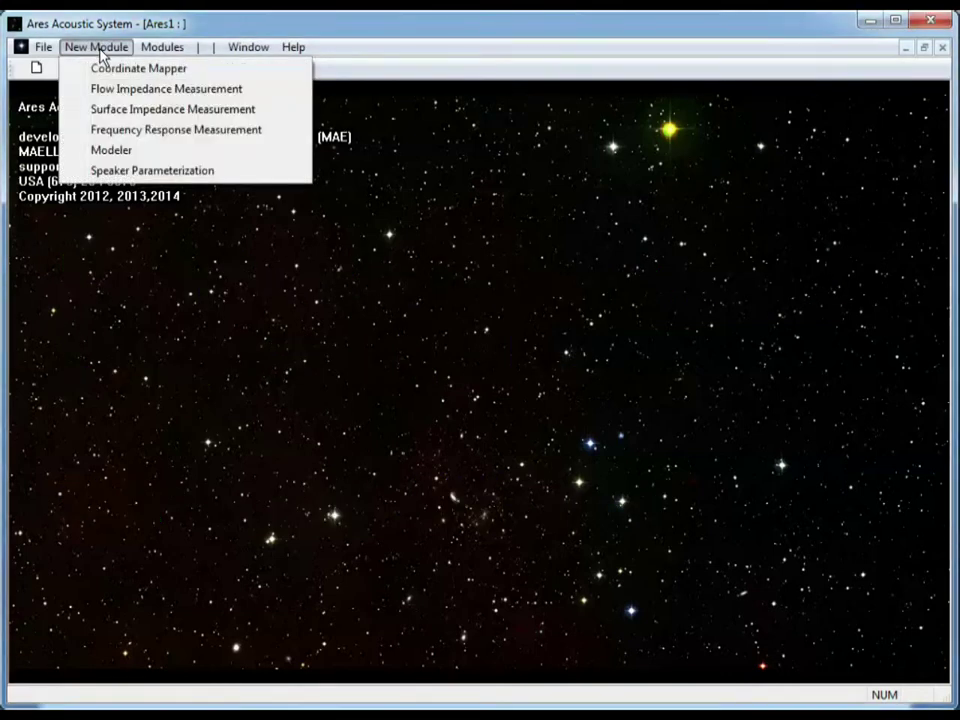
# Step: Create the Modeler module and place acoustical elements speaker #1, volume #2 and radiation #3
pyautogui.click(113, 152)
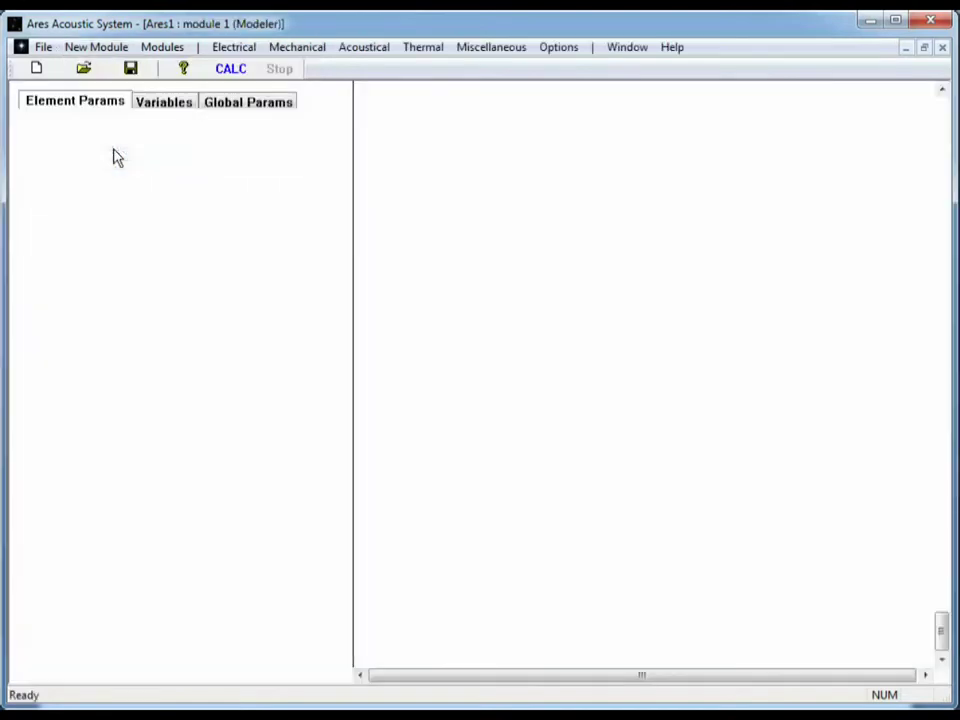
pyautogui.click(352, 50)
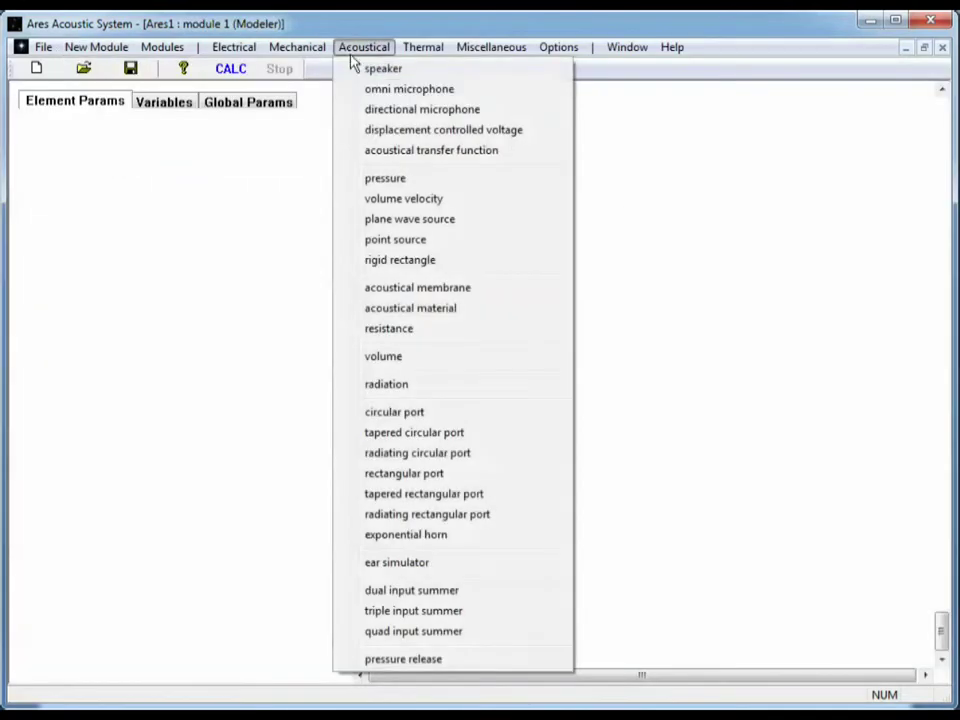
pyautogui.click(383, 70)
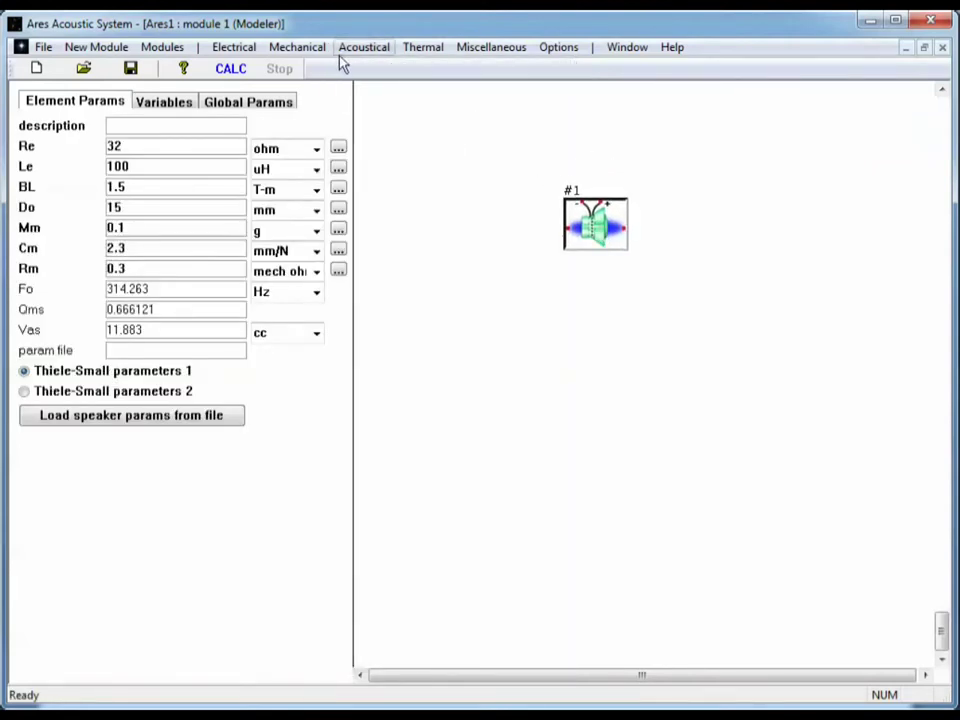
pyautogui.click(360, 48)
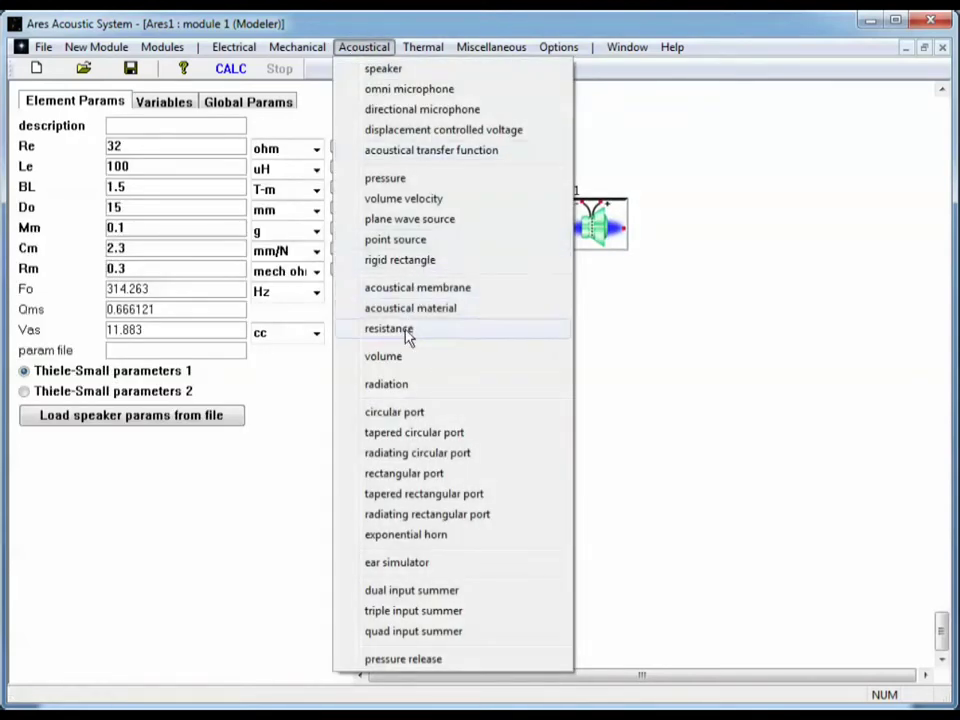
pyautogui.click(404, 358)
pyautogui.click(530, 280)
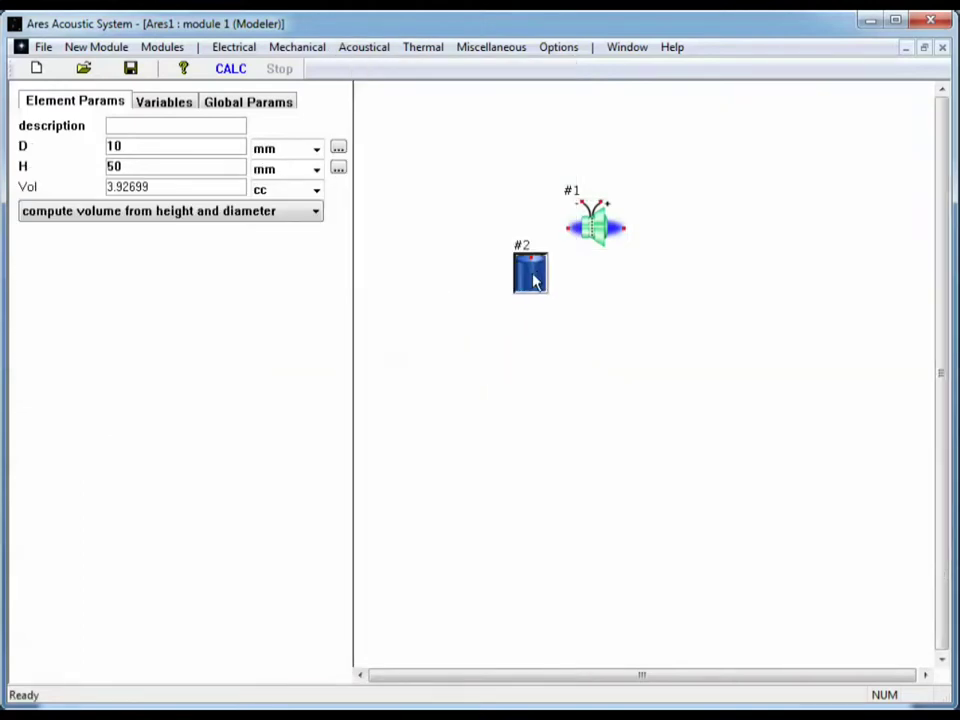
pyautogui.click(368, 48)
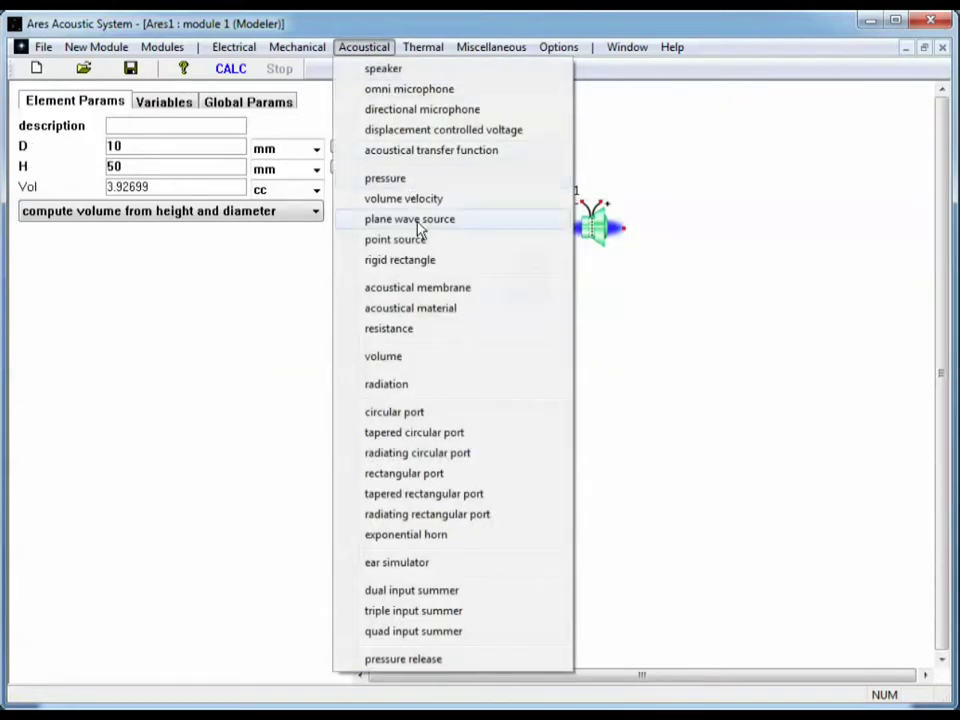
pyautogui.click(405, 386)
pyautogui.click(702, 248)
pyautogui.moveTo(702, 248); pyautogui.dragTo(673, 241)
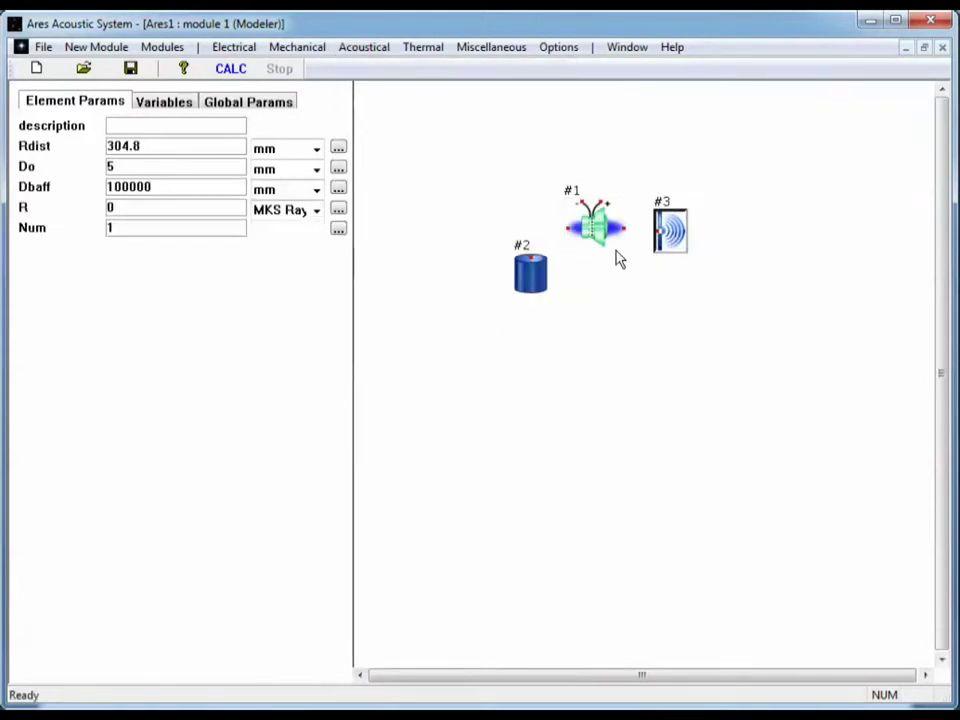
# Step: Add electrical voltage source #4 above the elements and ground #5 below it
pyautogui.click(240, 50)
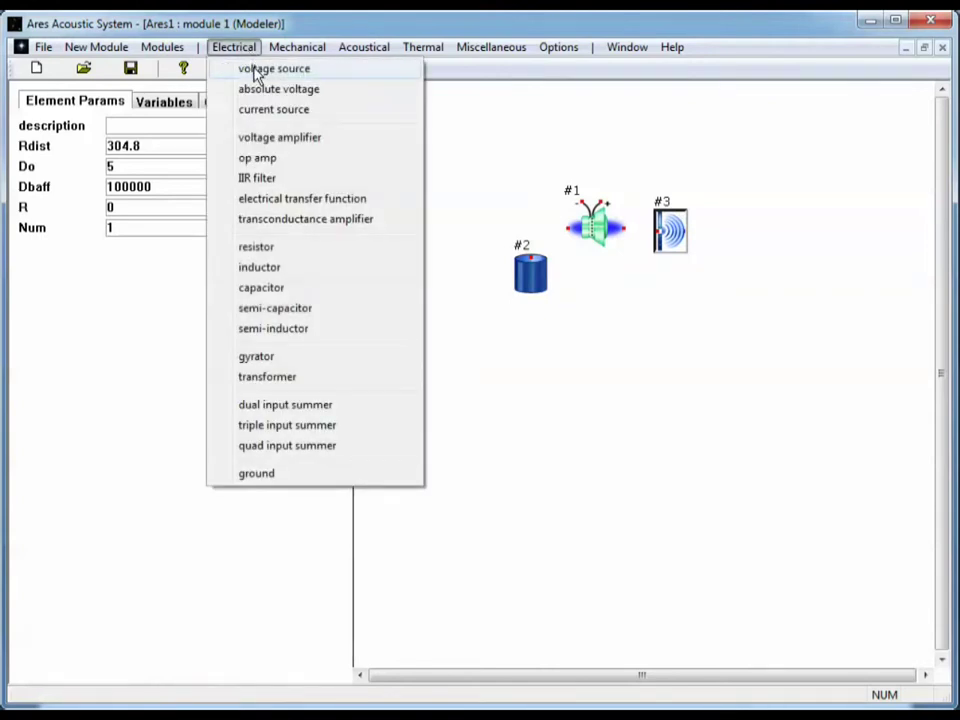
pyautogui.click(256, 76)
pyautogui.moveTo(390, 110); pyautogui.dragTo(436, 172)
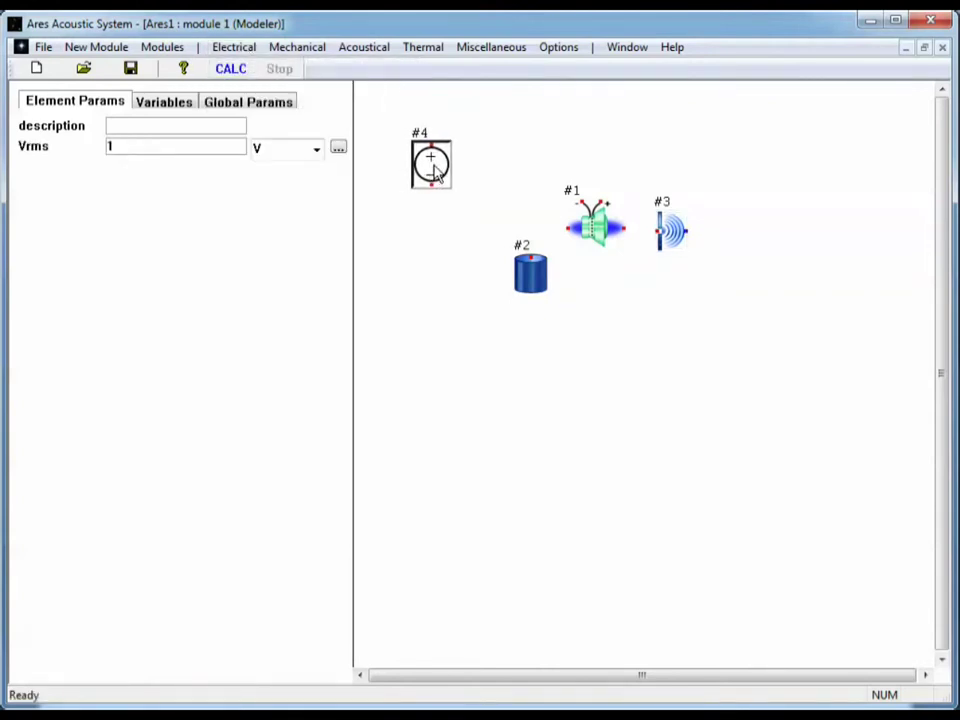
pyautogui.click(238, 50)
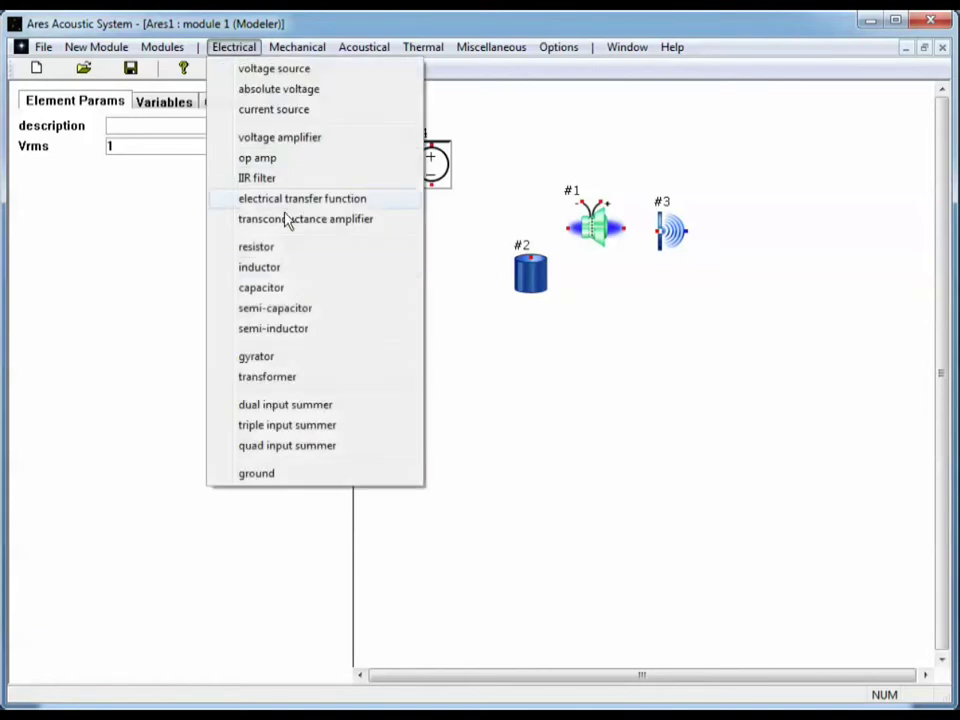
pyautogui.click(272, 478)
pyautogui.moveTo(272, 482); pyautogui.dragTo(434, 231)
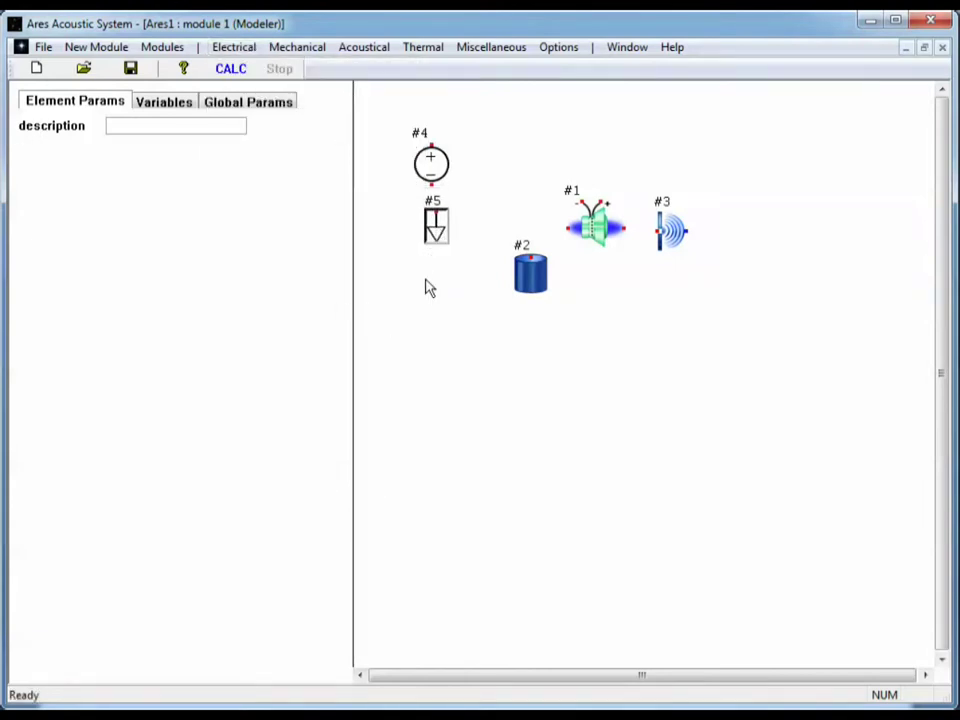
# Step: Wire ground #5 to the source, the source to speaker #1, and volume #2 to the speaker's rear
pyautogui.click(437, 219)
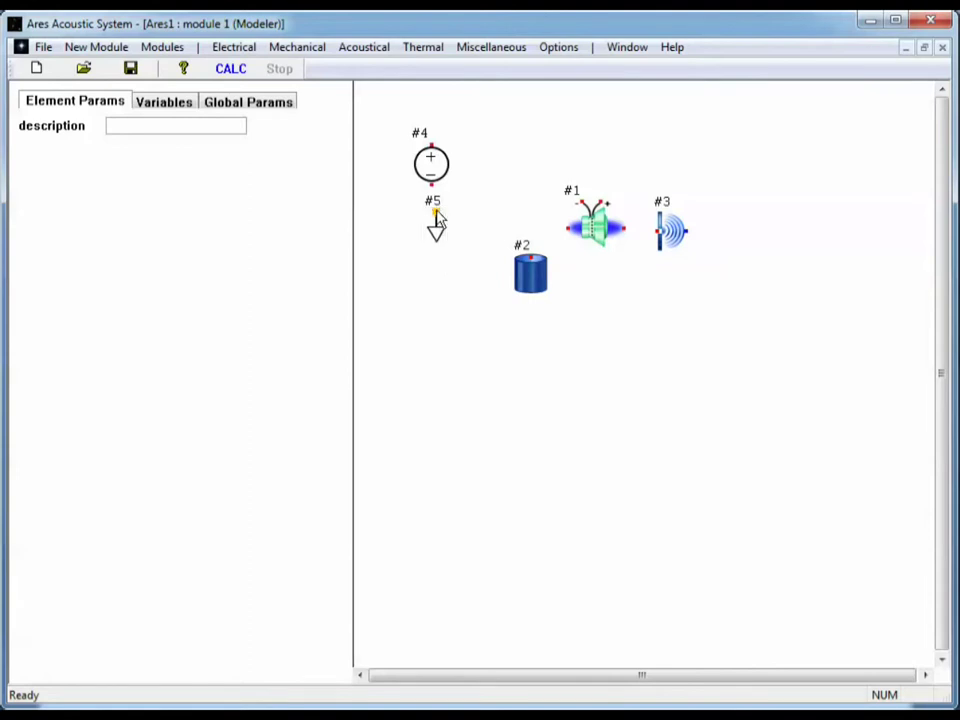
pyautogui.moveTo(437, 219)
pyautogui.mouseDown()
pyautogui.moveTo(431, 171)
pyautogui.moveTo(431, 180)
pyautogui.mouseUp()
pyautogui.moveTo(482, 157)
pyautogui.mouseDown()
pyautogui.moveTo(609, 163)
pyautogui.moveTo(602, 208)
pyautogui.moveTo(459, 199)
pyautogui.moveTo(438, 210)
pyautogui.moveTo(446, 219)
pyautogui.mouseUp()
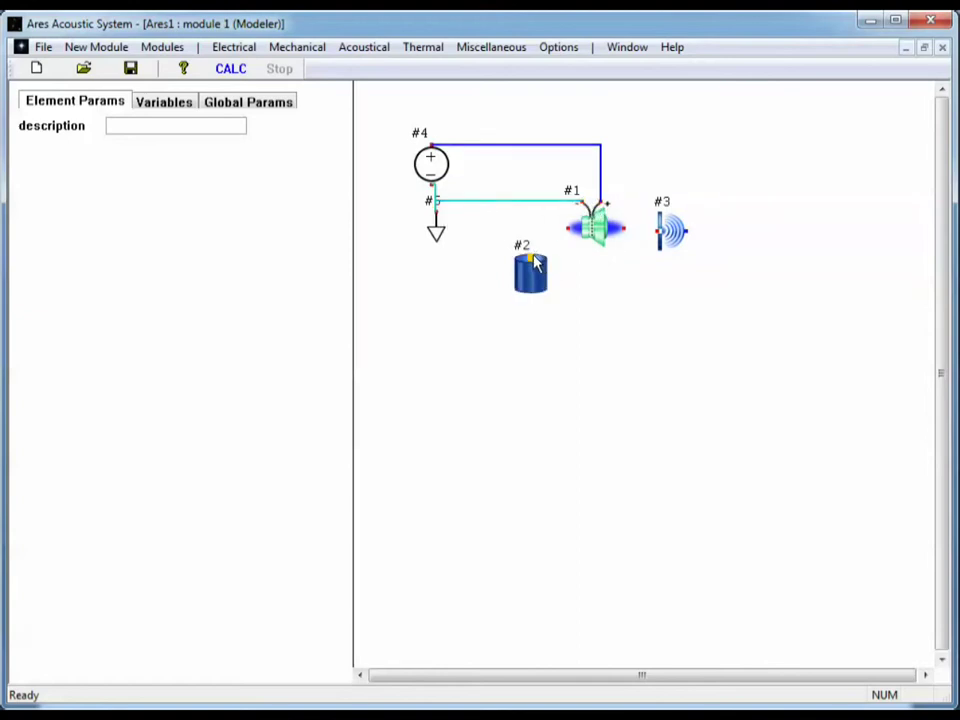
pyautogui.moveTo(531, 255)
pyautogui.mouseDown()
pyautogui.moveTo(532, 231)
pyautogui.moveTo(657, 234)
pyautogui.mouseUp()
# Step: Add graph element #6 below radiation #3 and wire it to the radiation element
pyautogui.click(494, 50)
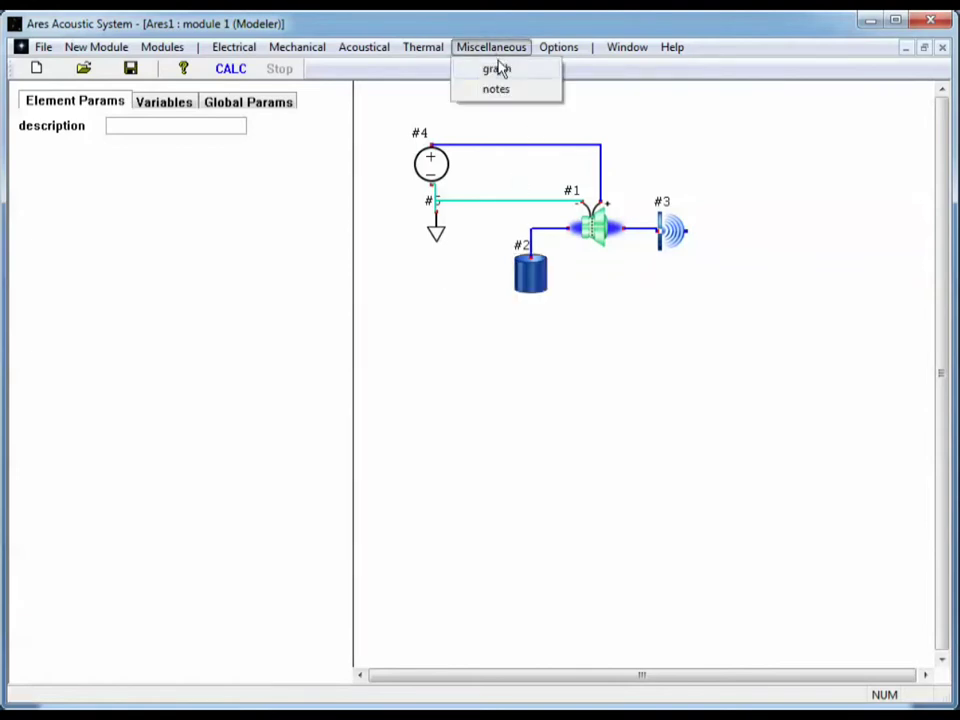
pyautogui.click(499, 70)
pyautogui.click(728, 298)
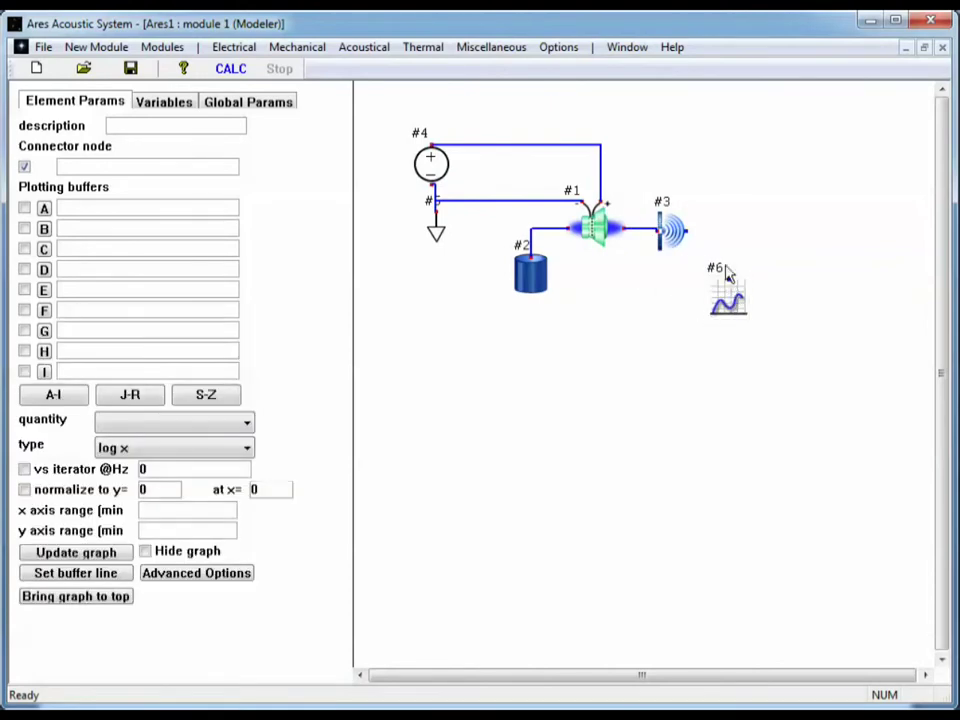
pyautogui.moveTo(731, 274); pyautogui.dragTo(693, 244)
# Step: Change radiation #3's Rdist unit to ft
pyautogui.click(672, 240)
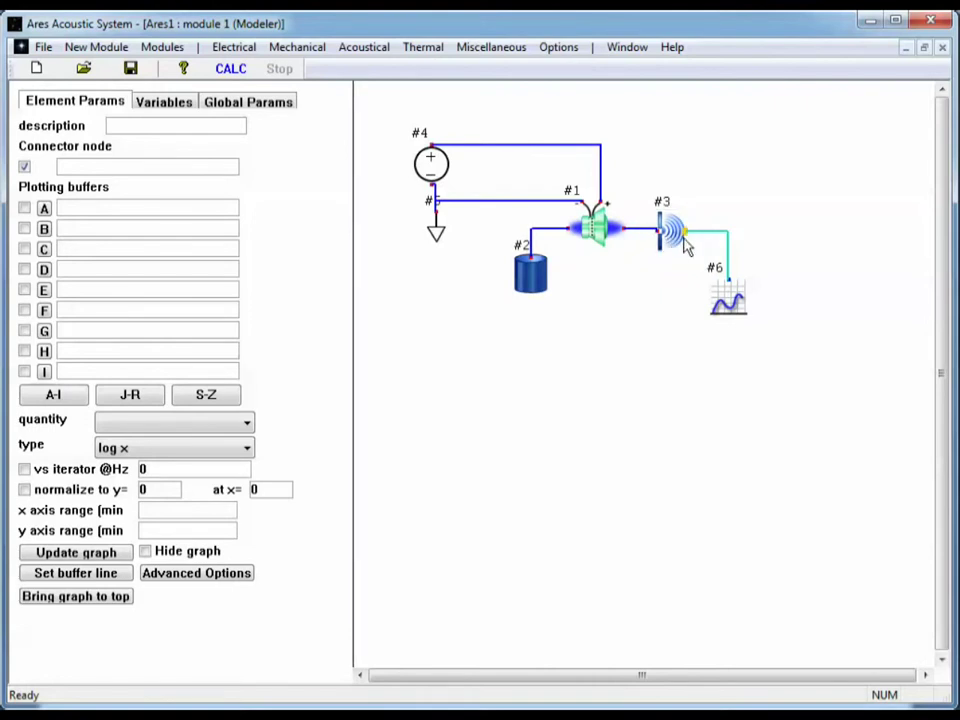
pyautogui.click(678, 255)
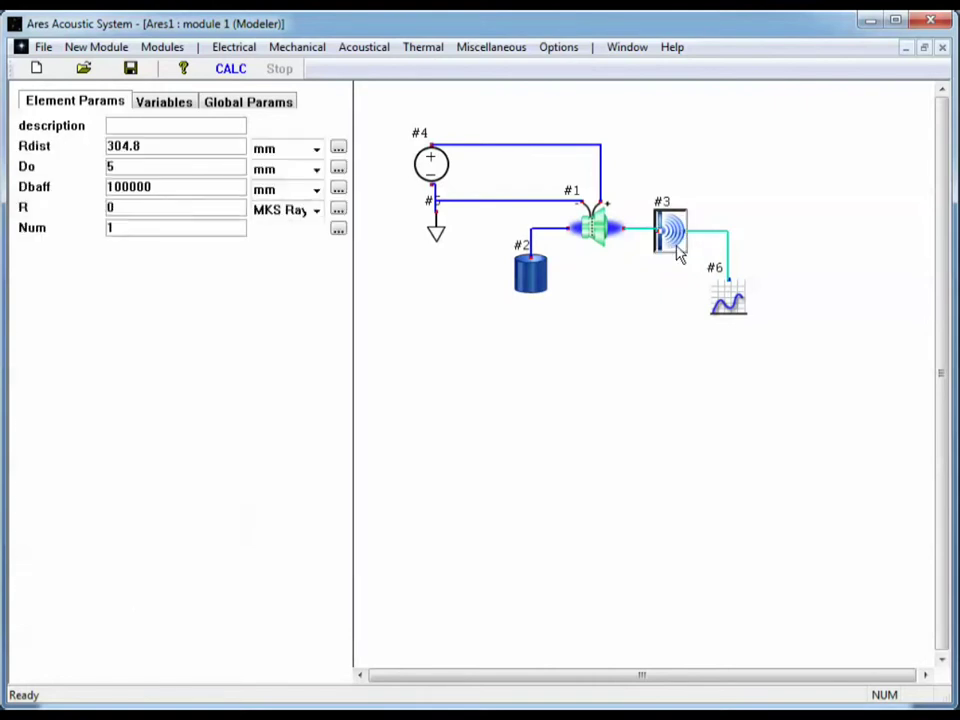
pyautogui.moveTo(195, 148); pyautogui.dragTo(73, 162)
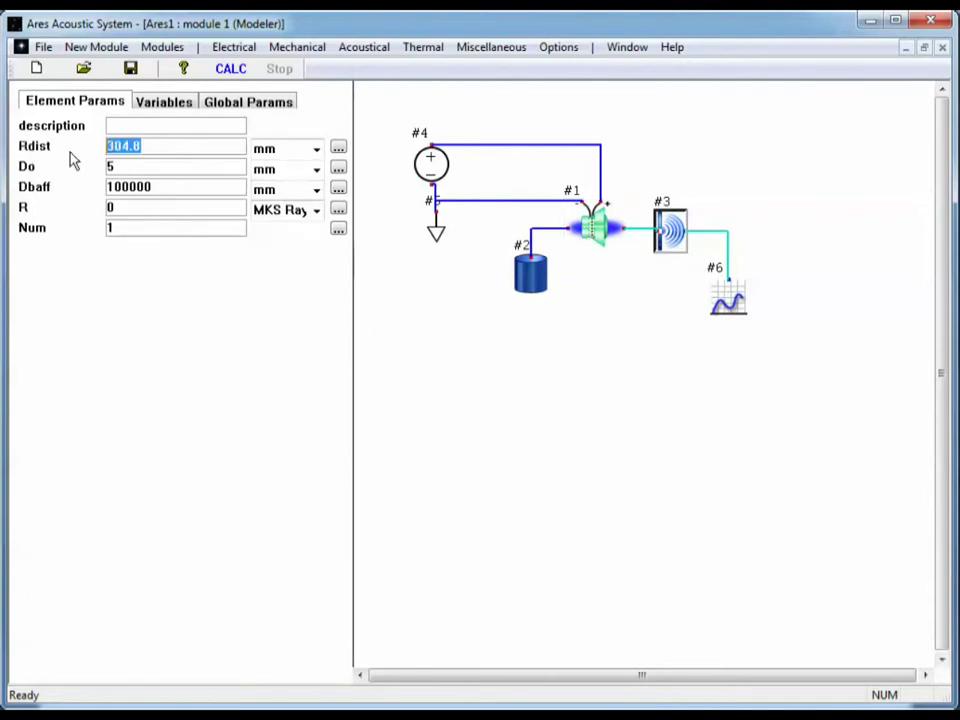
pyautogui.click(317, 150)
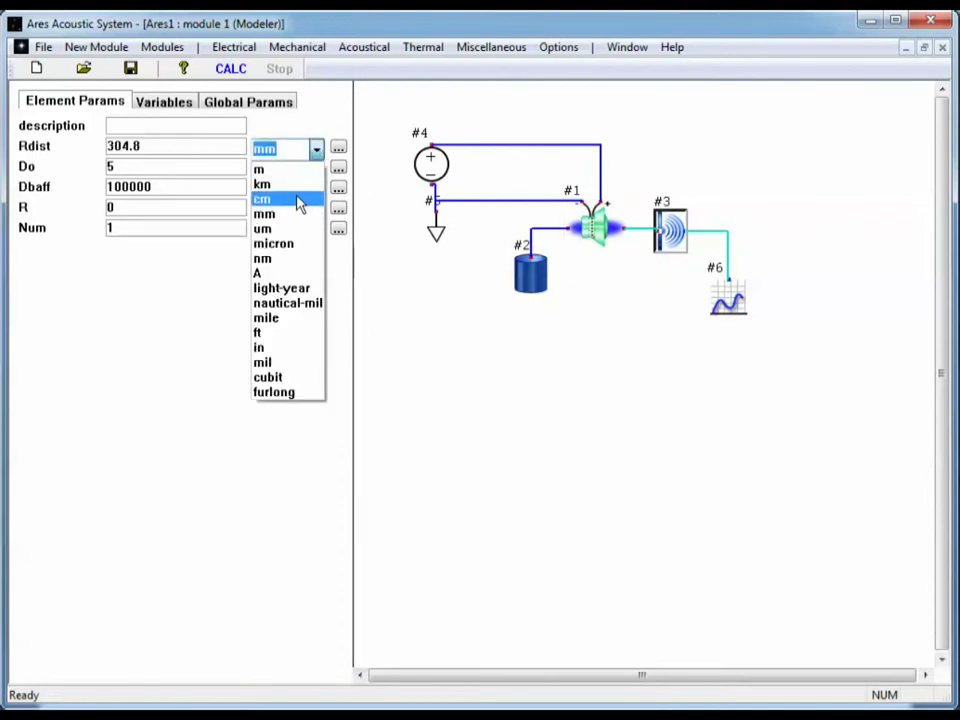
pyautogui.click(290, 333)
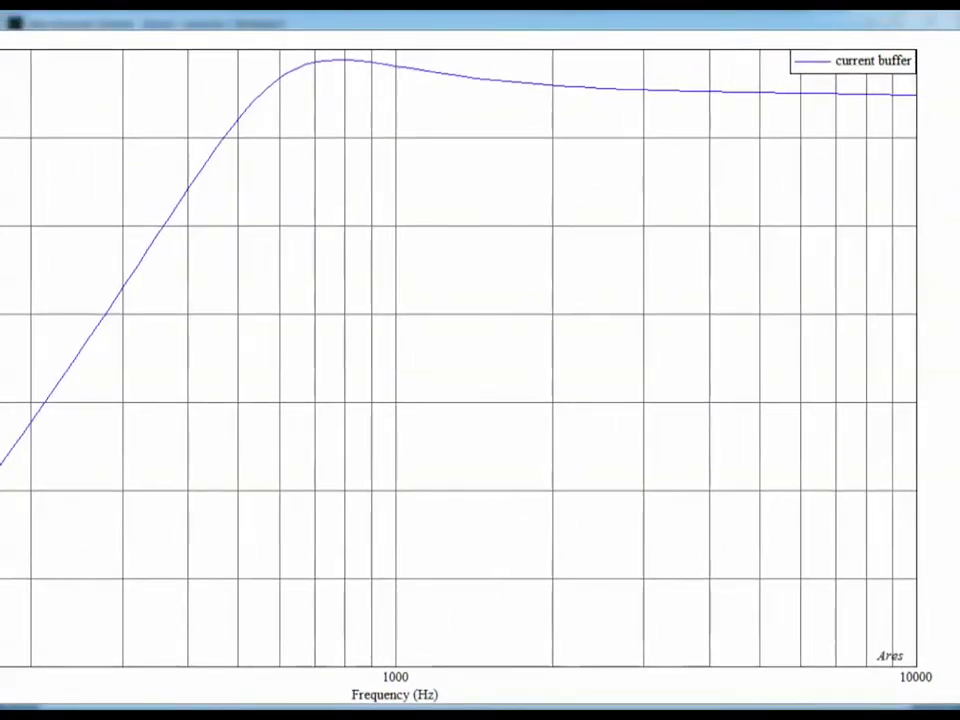
# Step: Enlarge and reposition the graph #6 window to view the 100 Hz–10 kHz SPL curve
pyautogui.moveTo(178, 94); pyautogui.dragTo(40, 60)
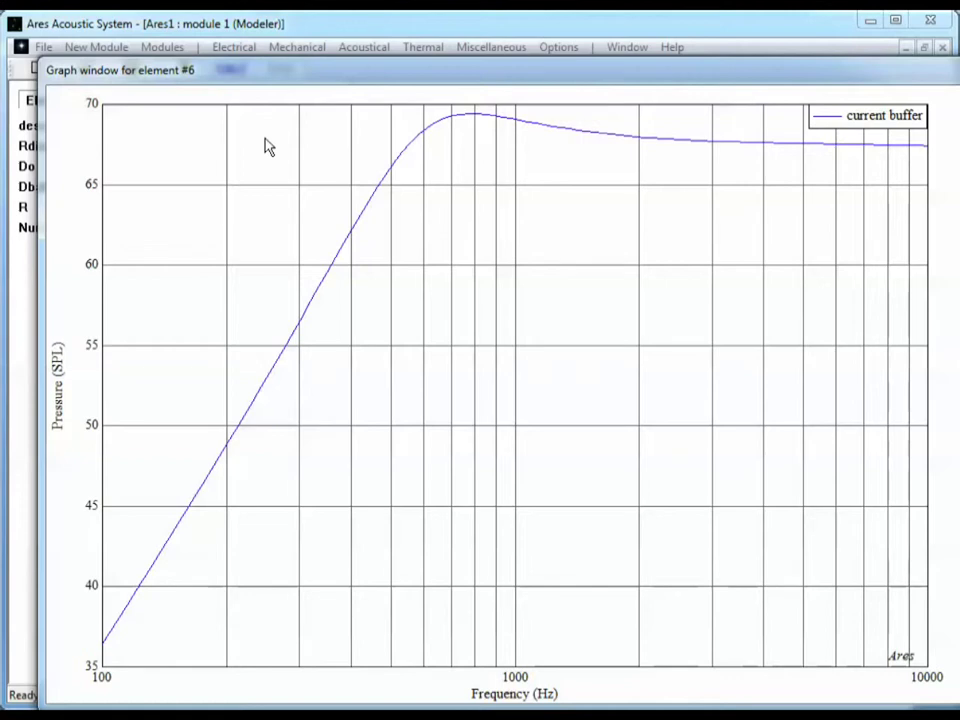
pyautogui.moveTo(462, 85); pyautogui.dragTo(462, 79)
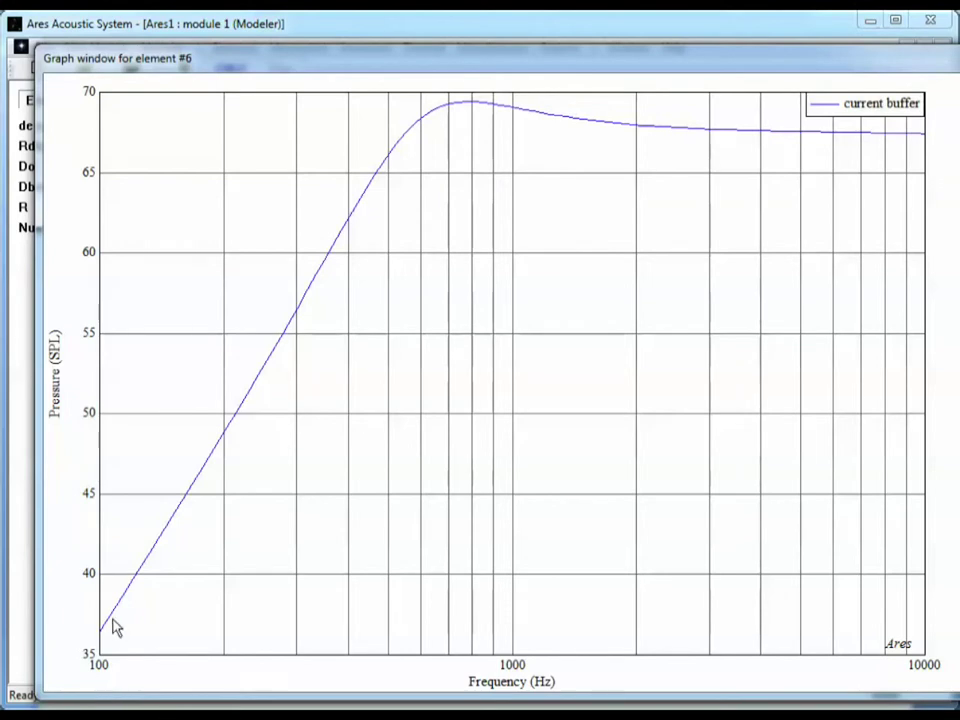
pyautogui.click(543, 38)
# Step: Lower the global analysis Fmin to 20 Hz
pyautogui.click(278, 110)
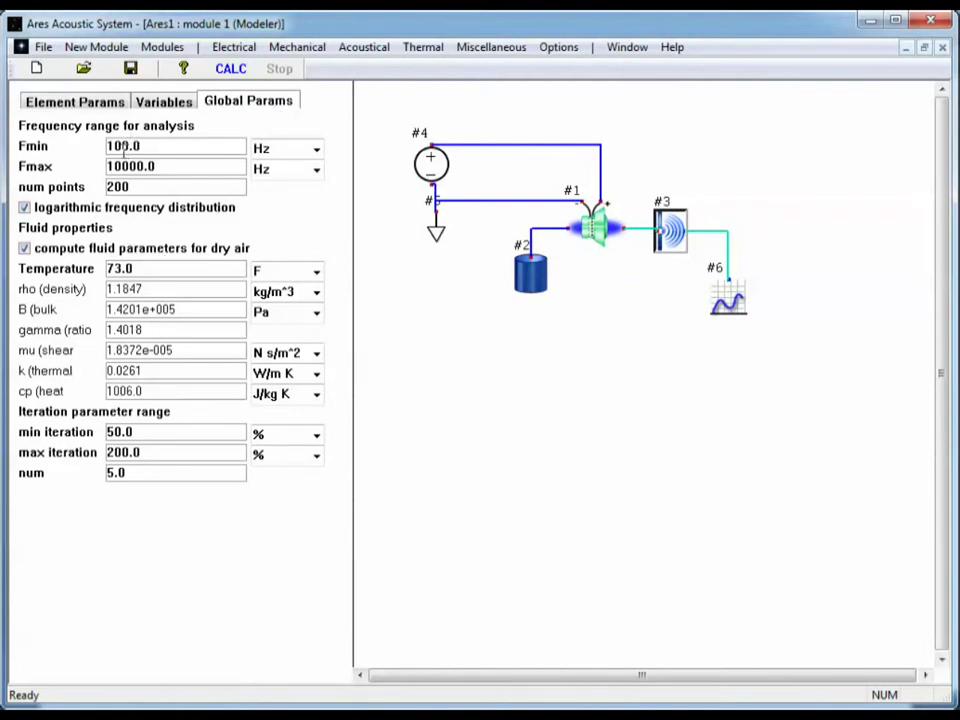
pyautogui.moveTo(123, 146); pyautogui.dragTo(30, 140)
pyautogui.write('2')
# Step: Set graph #6's line weight to 3 for all buffers and recalculate the circuit
pyautogui.click(728, 305)
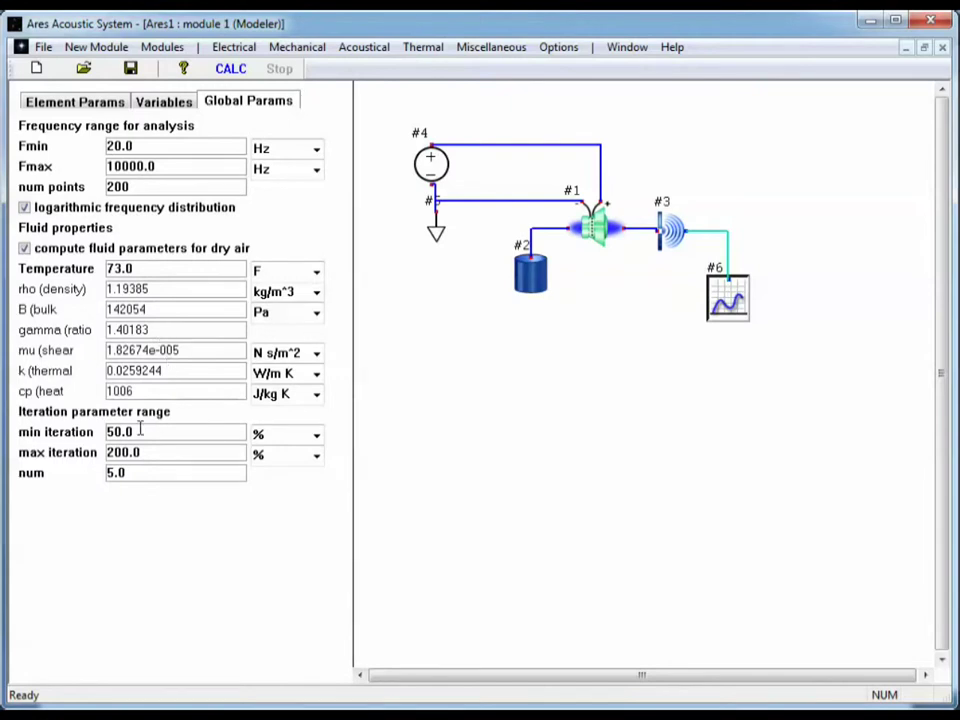
pyautogui.click(78, 104)
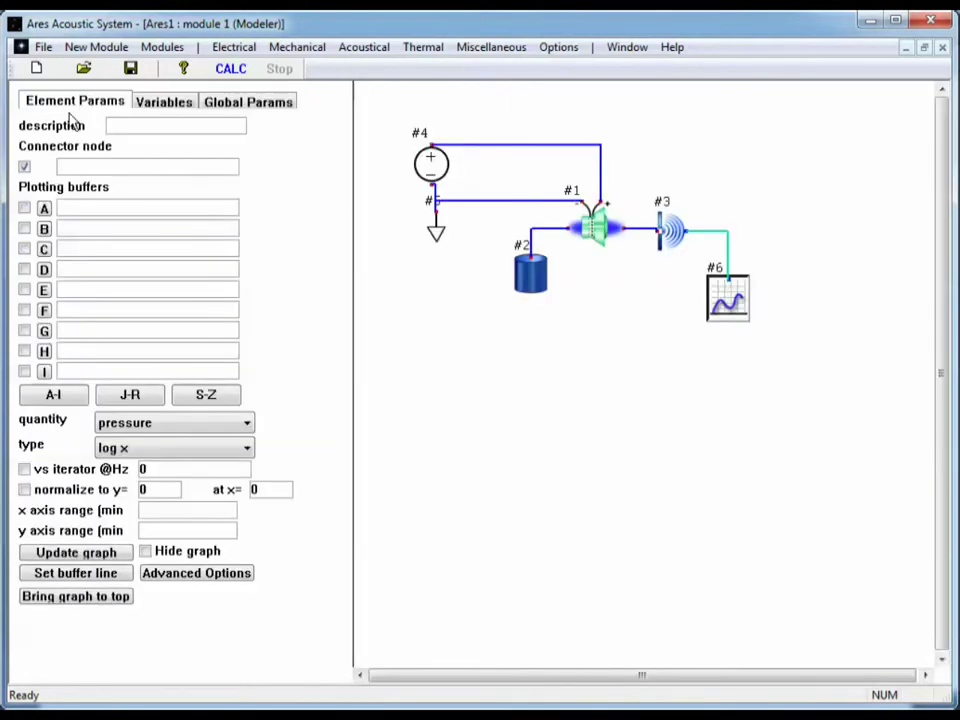
pyautogui.click(103, 583)
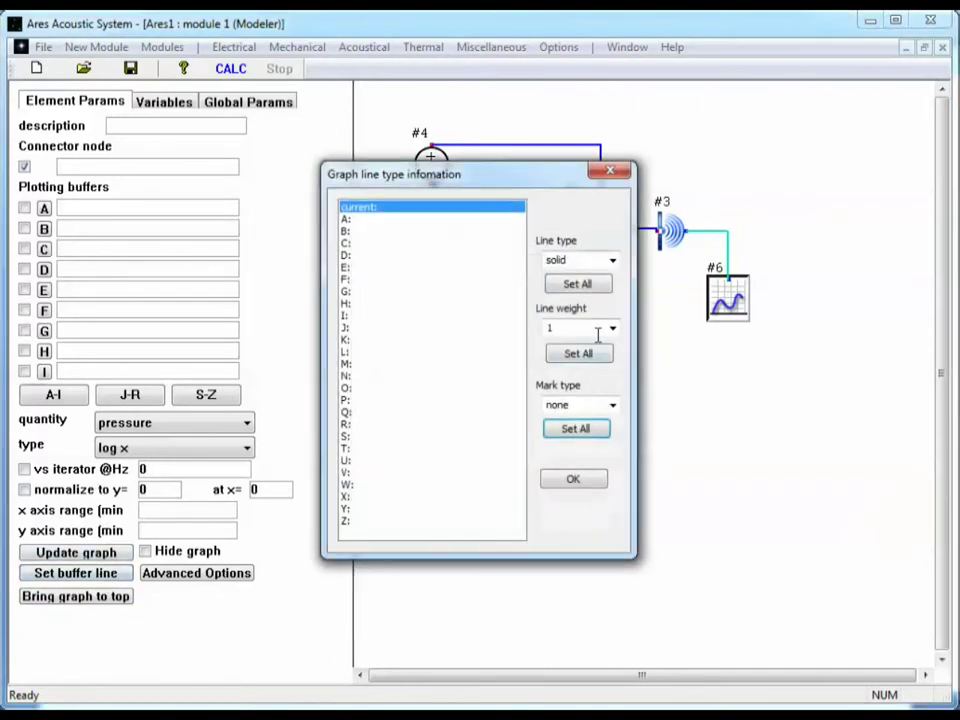
pyautogui.click(597, 330)
pyautogui.click(592, 386)
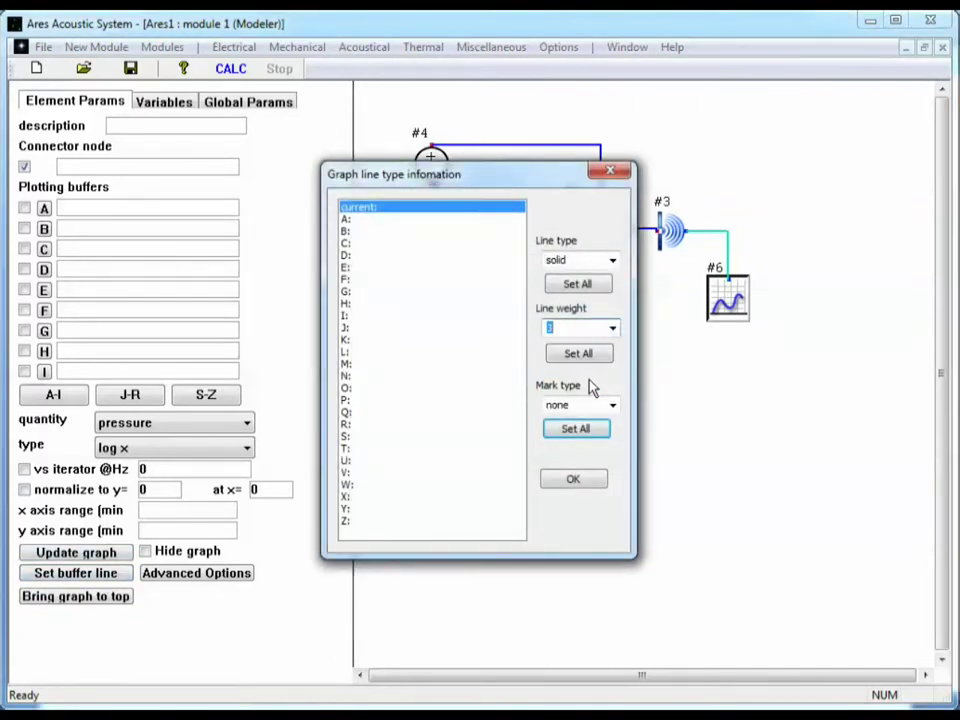
pyautogui.click(579, 354)
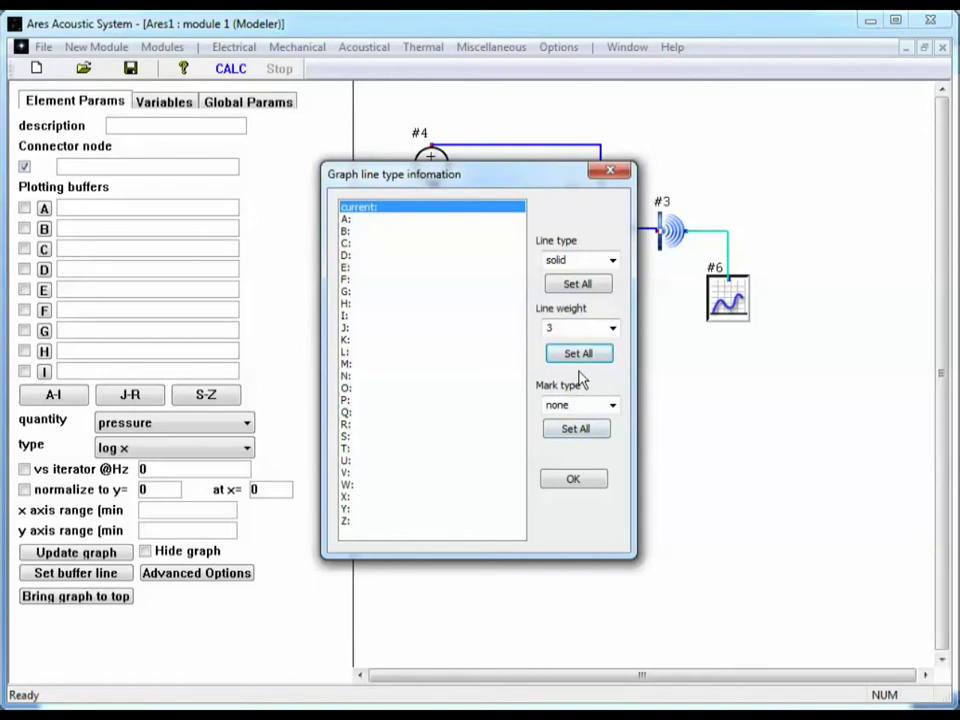
pyautogui.click(573, 481)
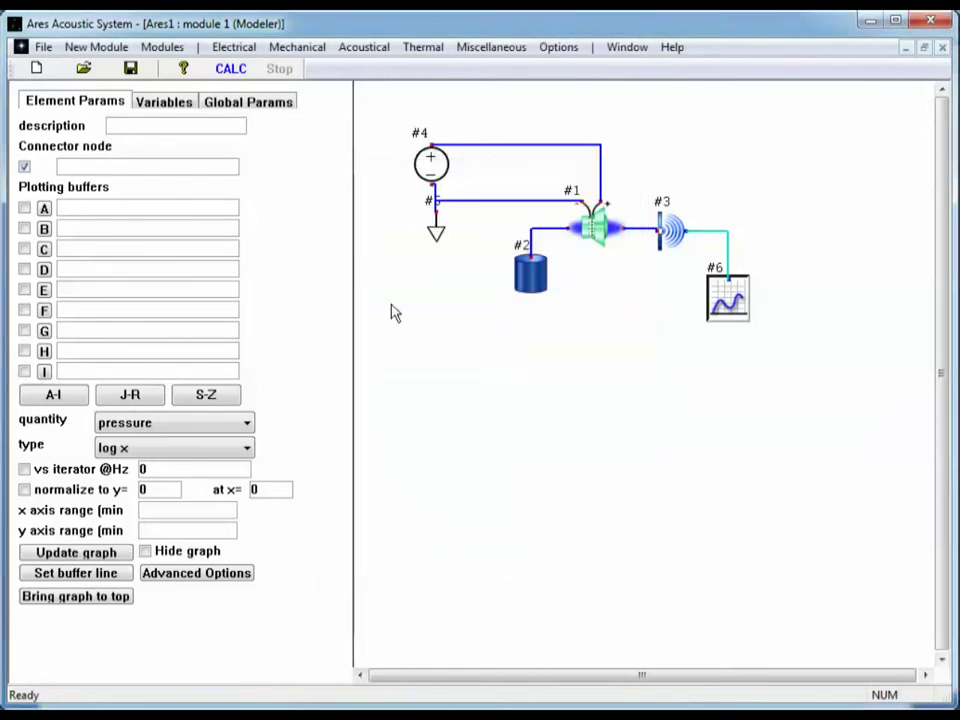
pyautogui.click(240, 78)
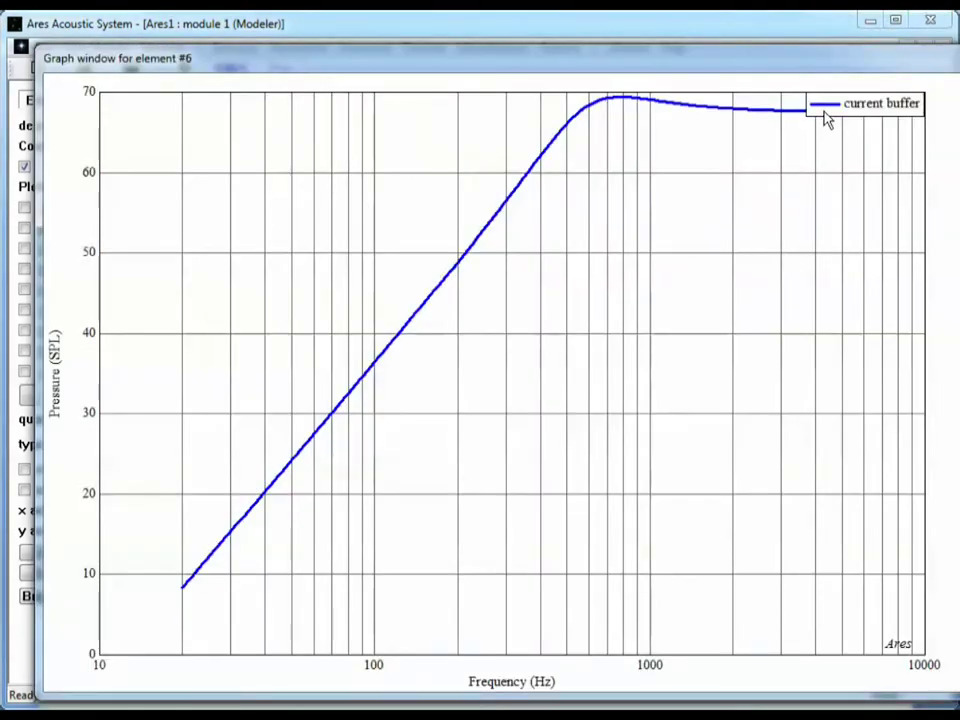
# Step: Move the current buffer legend down inside the SPL plot area
pyautogui.moveTo(826, 119); pyautogui.dragTo(716, 216)
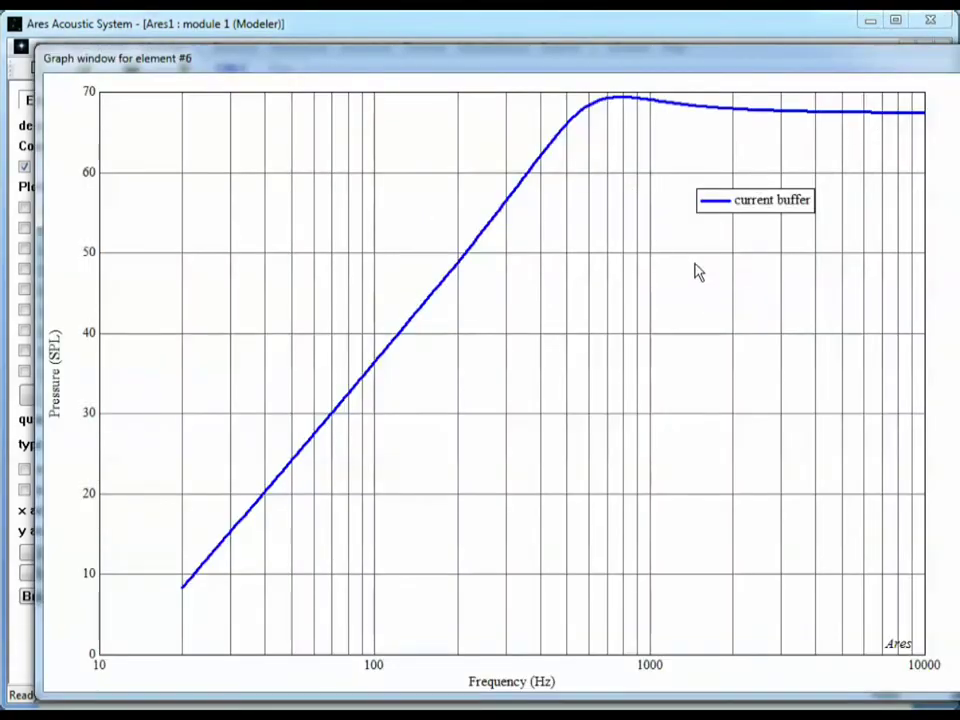
pyautogui.click(533, 40)
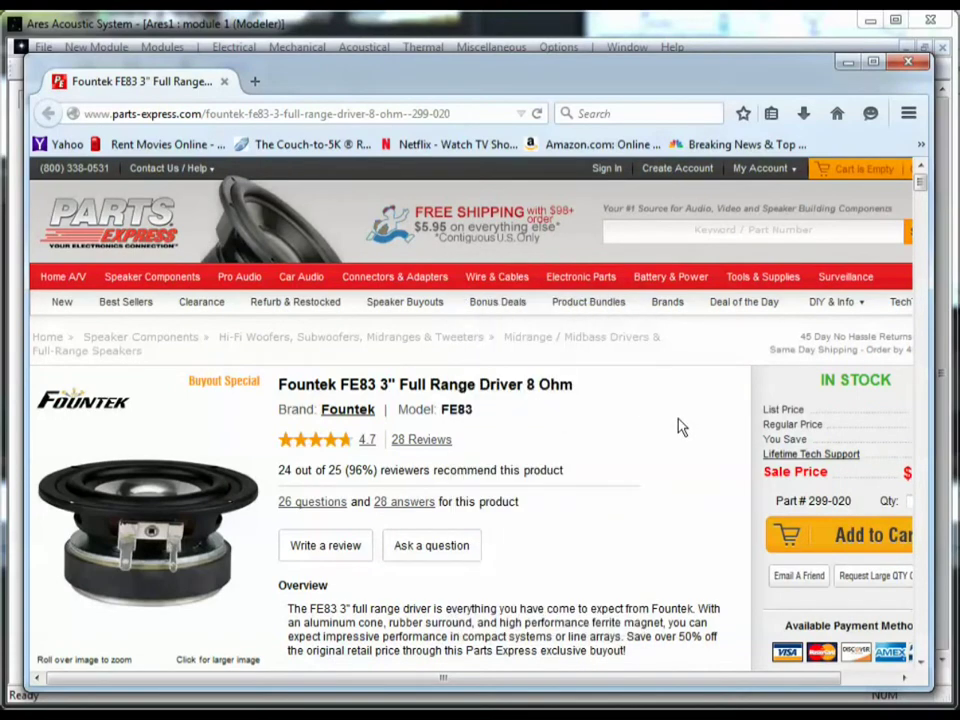
# Step: Scroll the FE83 page to its Product Specifications and move the browser aside to reveal the modeler
pyautogui.scroll(-7, 679, 427)
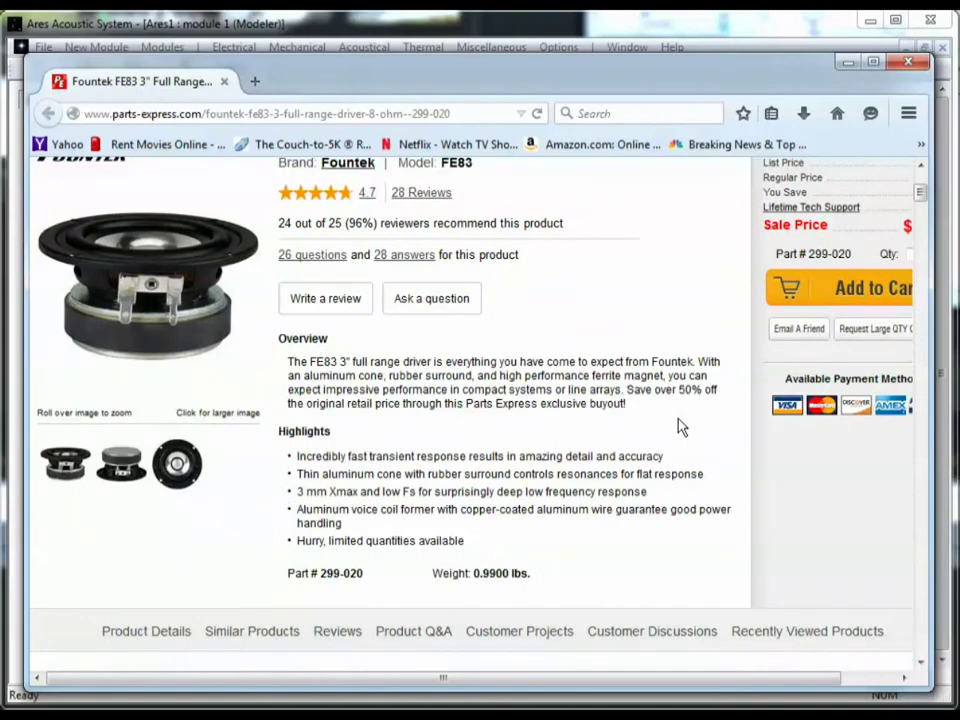
pyautogui.scroll(-2, 679, 427)
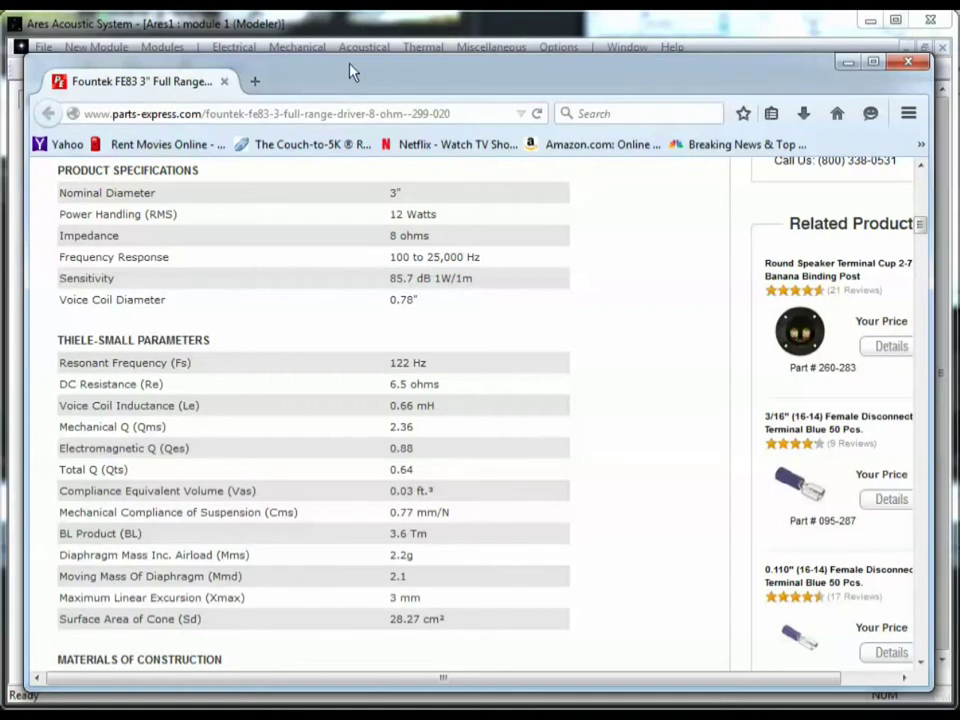
pyautogui.moveTo(389, 78); pyautogui.dragTo(791, 87)
# Step: Select speaker #1 and enter the FE83's Re of 6.5 ohm
pyautogui.click(660, 38)
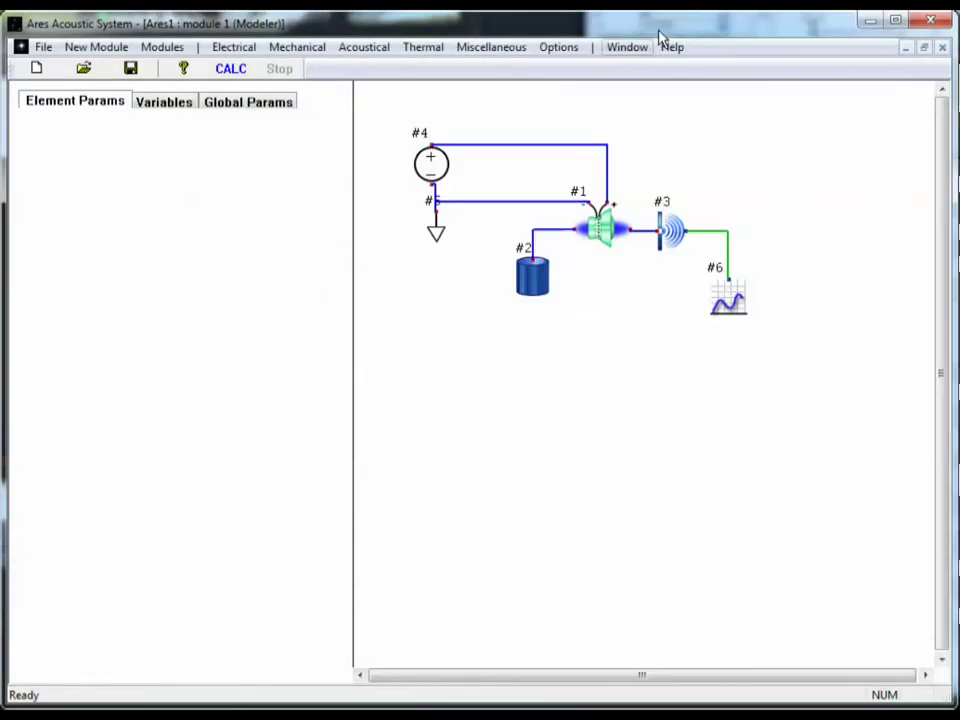
pyautogui.click(603, 228)
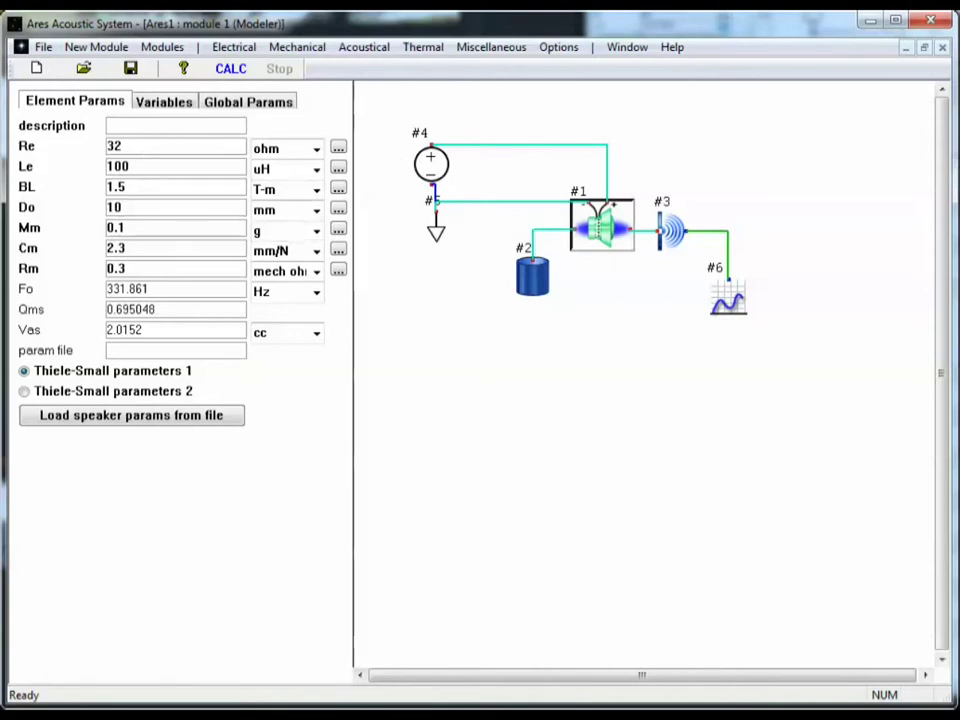
pyautogui.hotkey('alt', 'Tab')
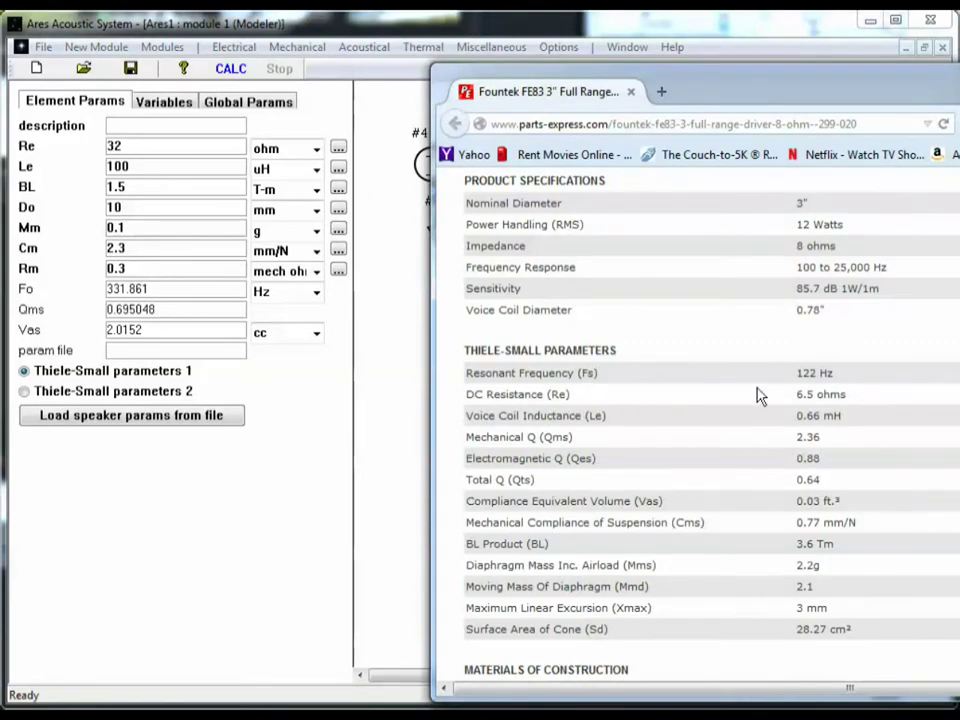
pyautogui.doubleClick(208, 150)
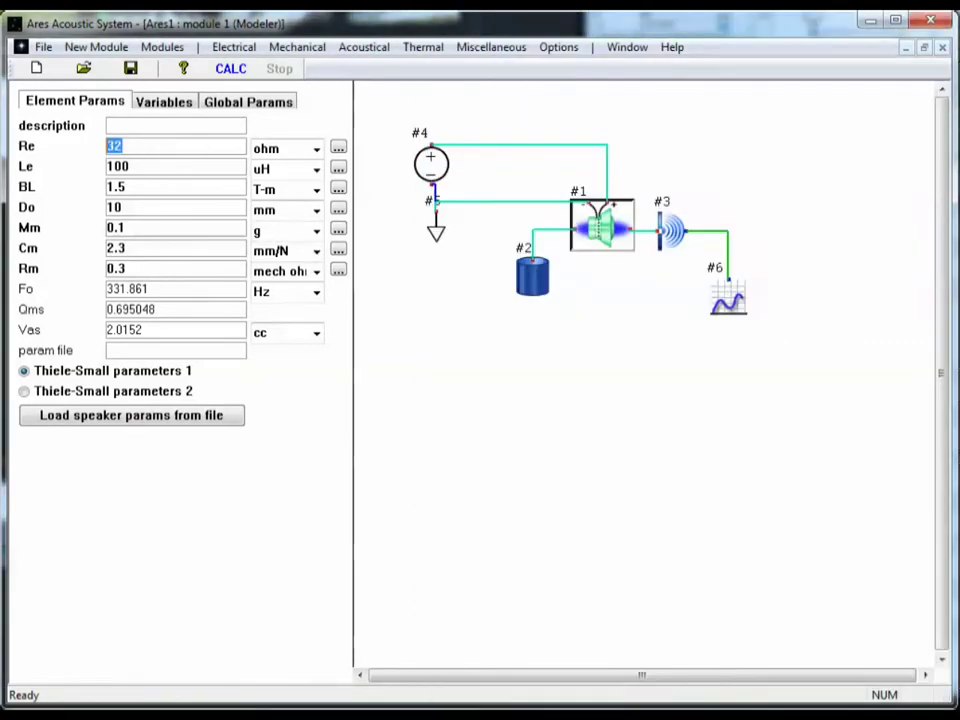
pyautogui.write('6.5')
# Step: Set speaker #1's Le to .66 mH
pyautogui.hotkey('alt', 'Tab')
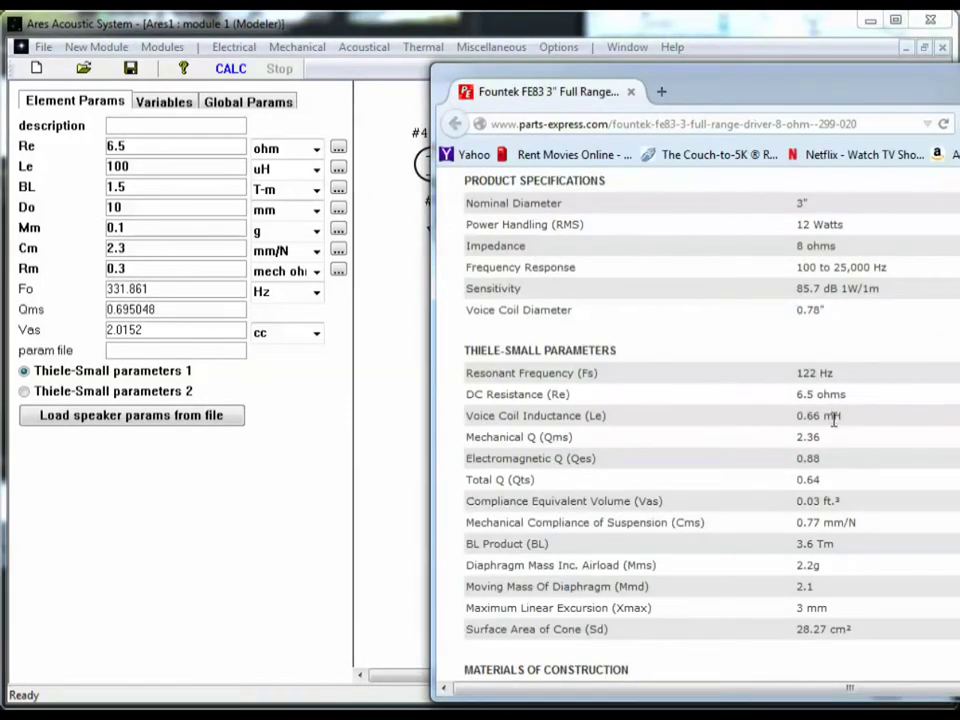
pyautogui.click(248, 22)
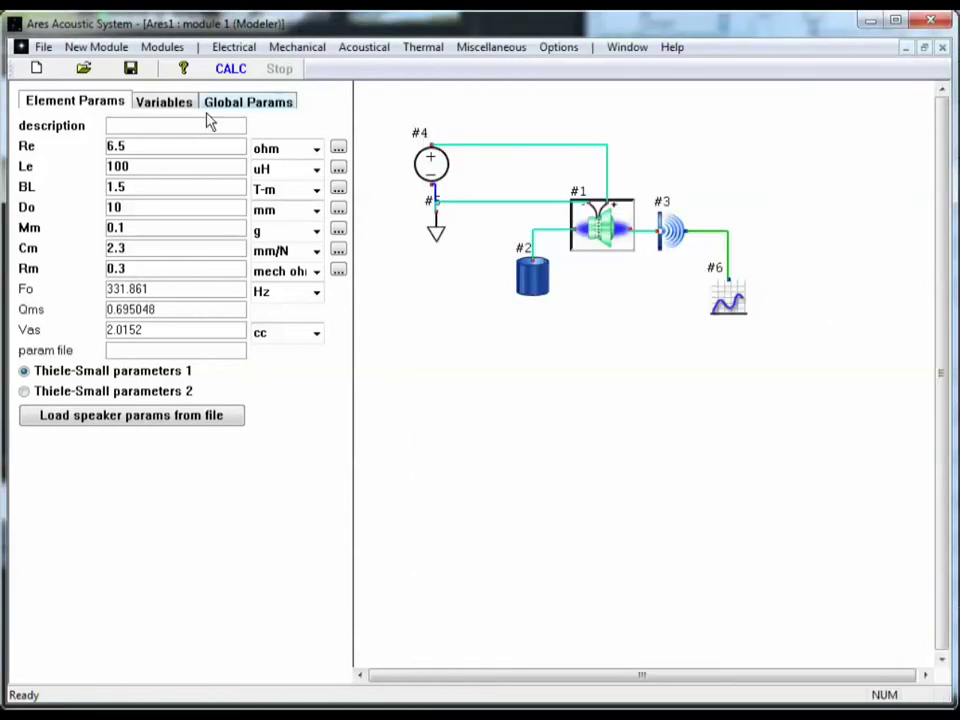
pyautogui.click(316, 169)
pyautogui.click(299, 203)
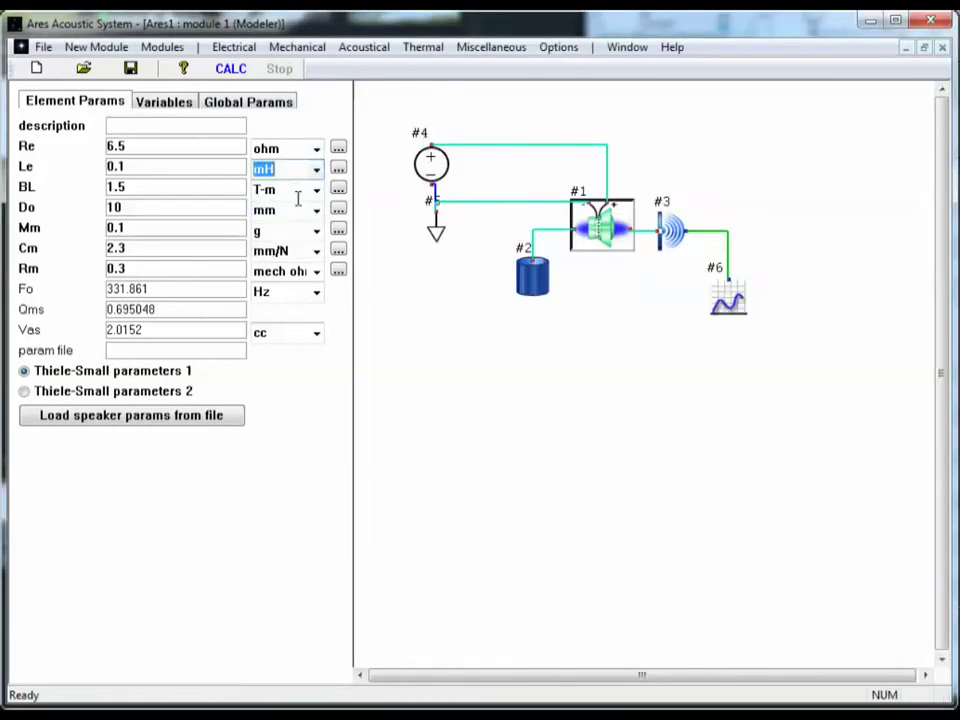
pyautogui.doubleClick(197, 167)
pyautogui.write('.66')
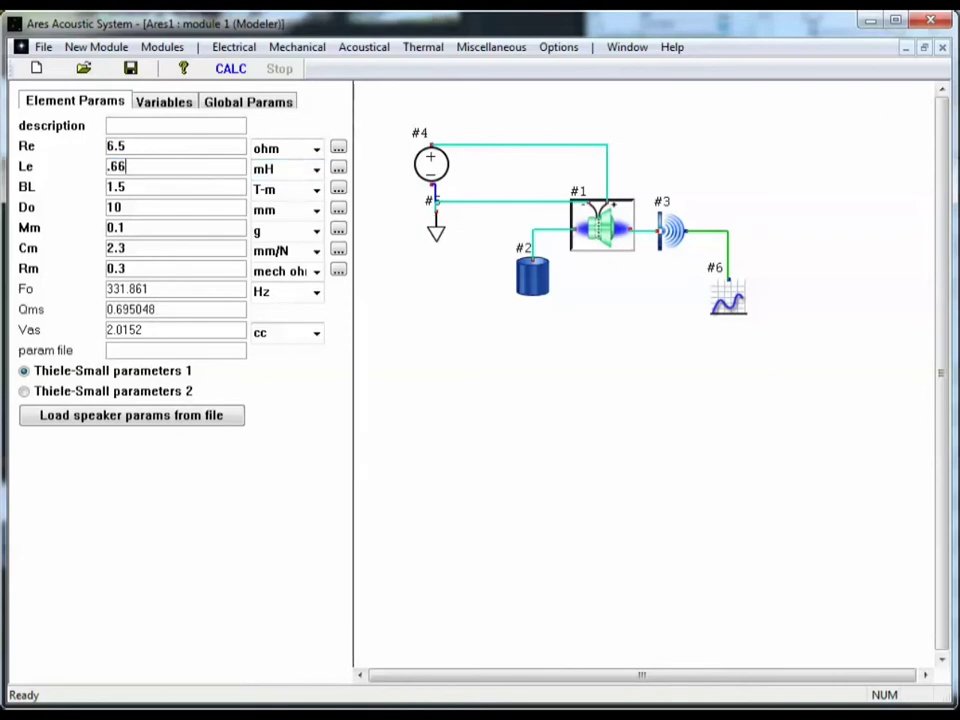
# Step: Enter BL 3.6 T-m and look up the FE83's 28.27 cm² cone area
pyautogui.hotkey('alt', 'Tab')
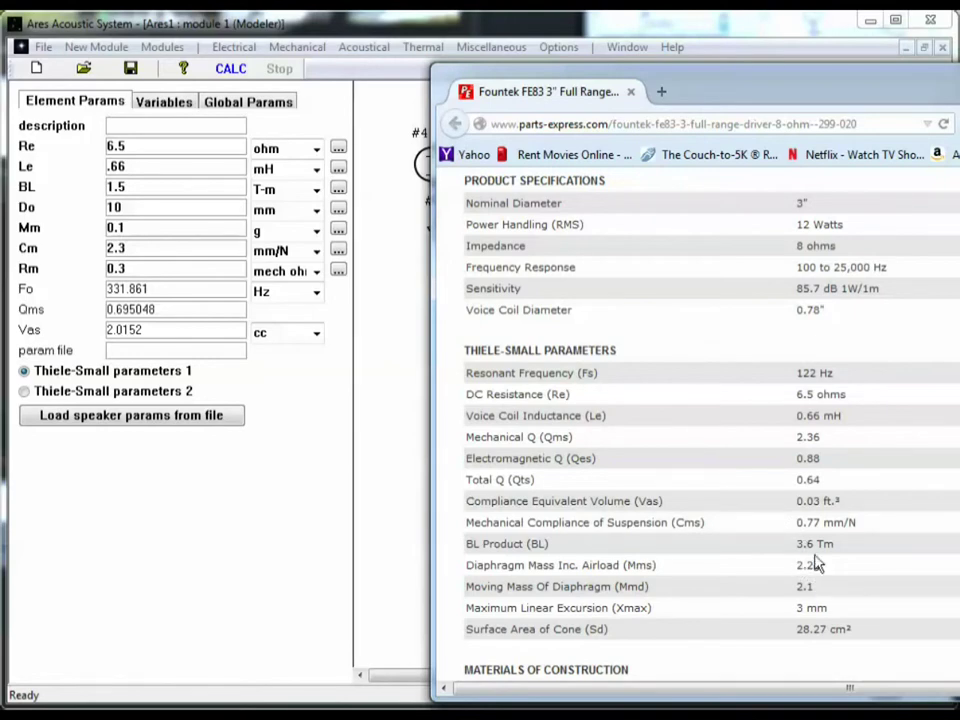
pyautogui.click(212, 38)
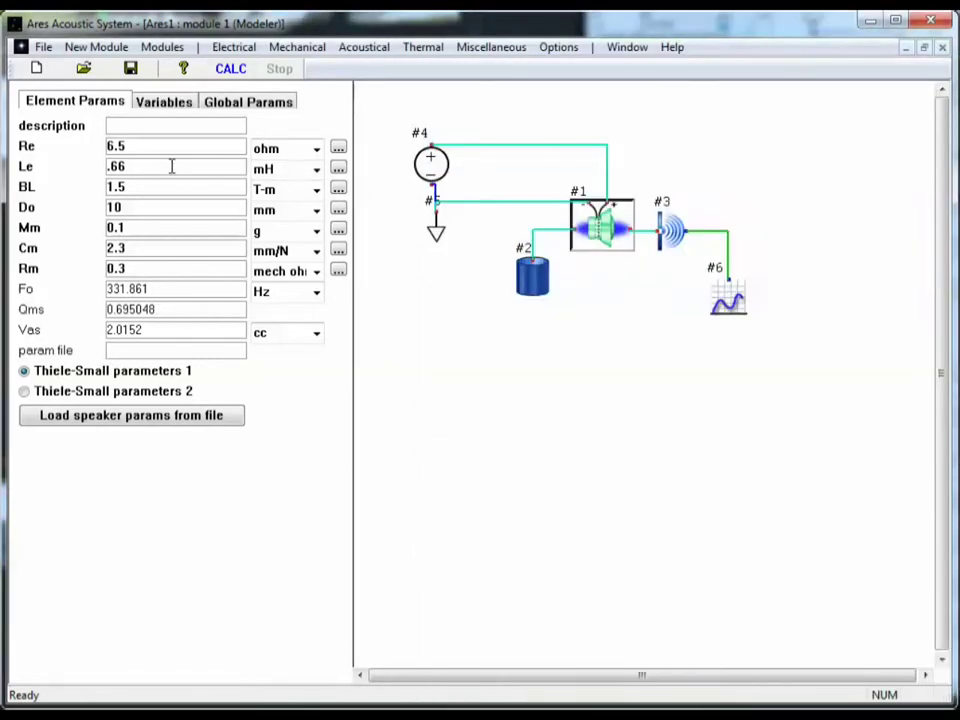
pyautogui.moveTo(154, 193); pyautogui.dragTo(26, 161)
pyautogui.write('3.6')
pyautogui.hotkey('alt', 'Tab')
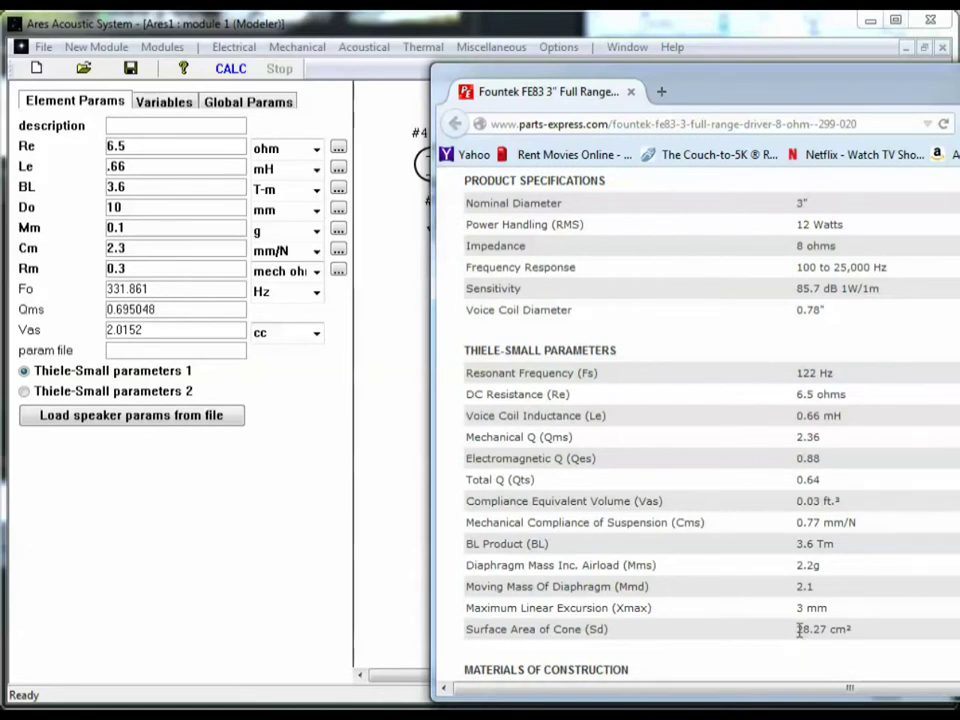
pyautogui.moveTo(797, 631); pyautogui.dragTo(848, 626)
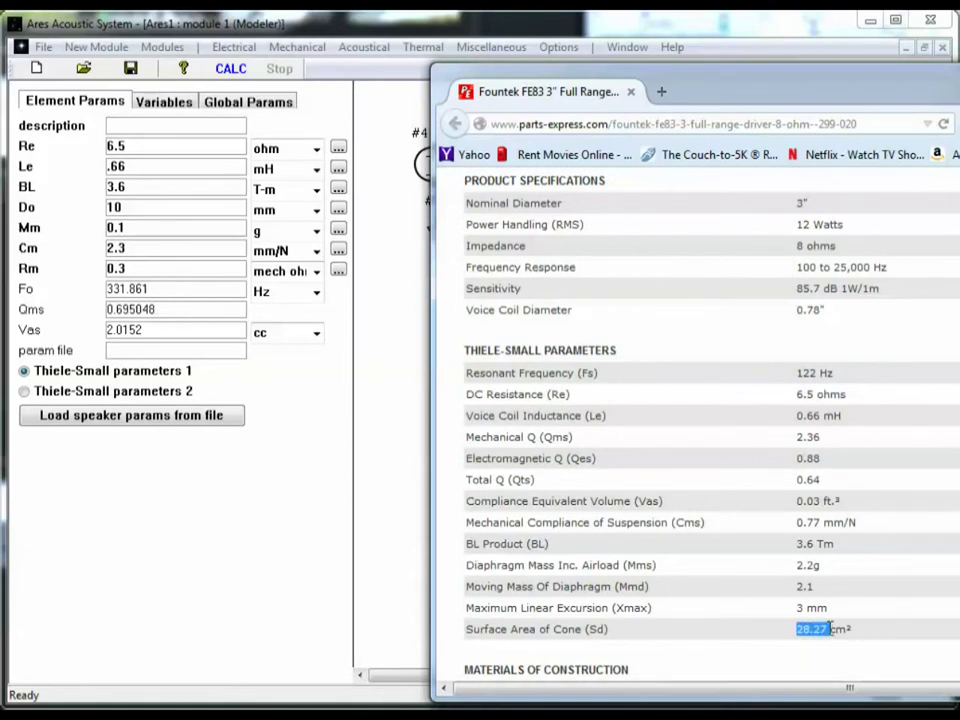
pyautogui.click(150, 203)
# Step: Set speaker #1's Do to sqrt(28.27/pi)*2 in centimetres
pyautogui.doubleClick(150, 203)
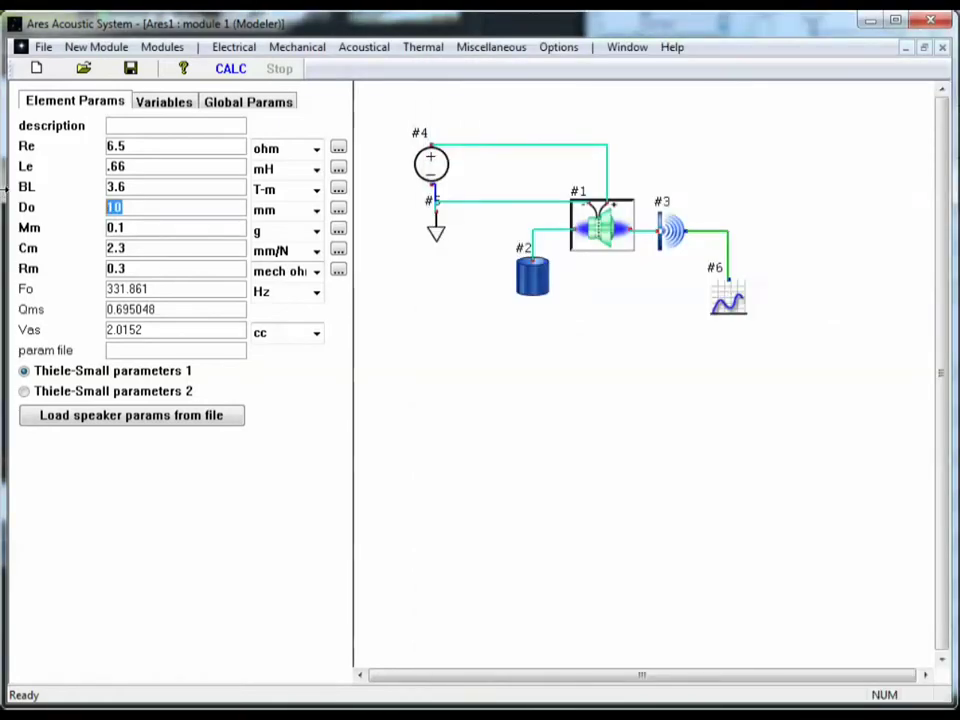
pyautogui.write('sqrt(28.27')
pyautogui.press('BackSpace')
pyautogui.write('/pi')
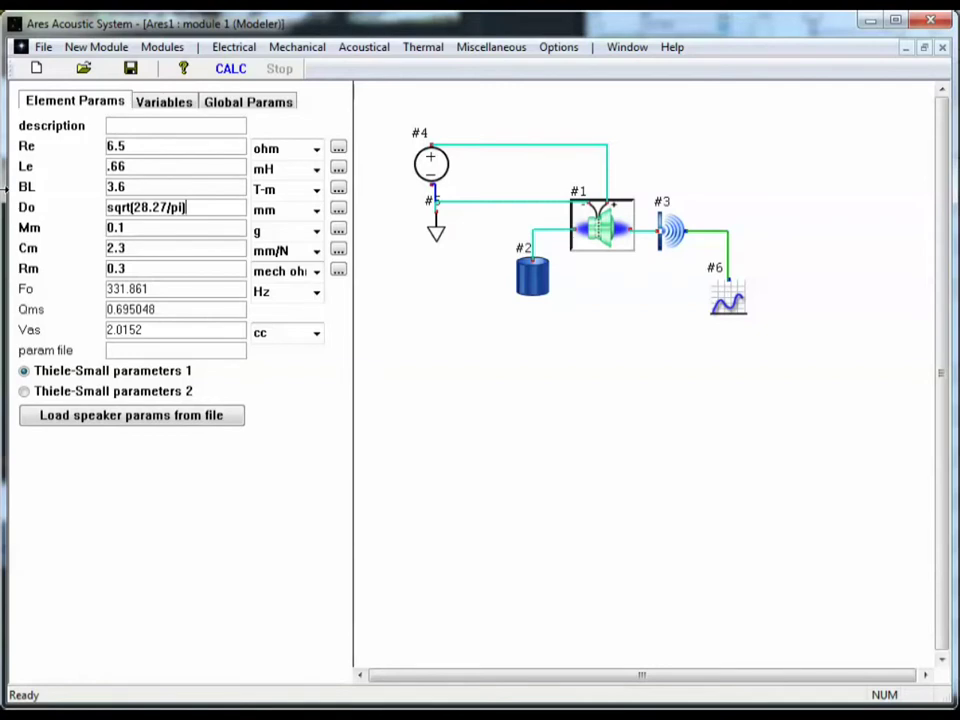
pyautogui.write(')*2')
pyautogui.press('Return')
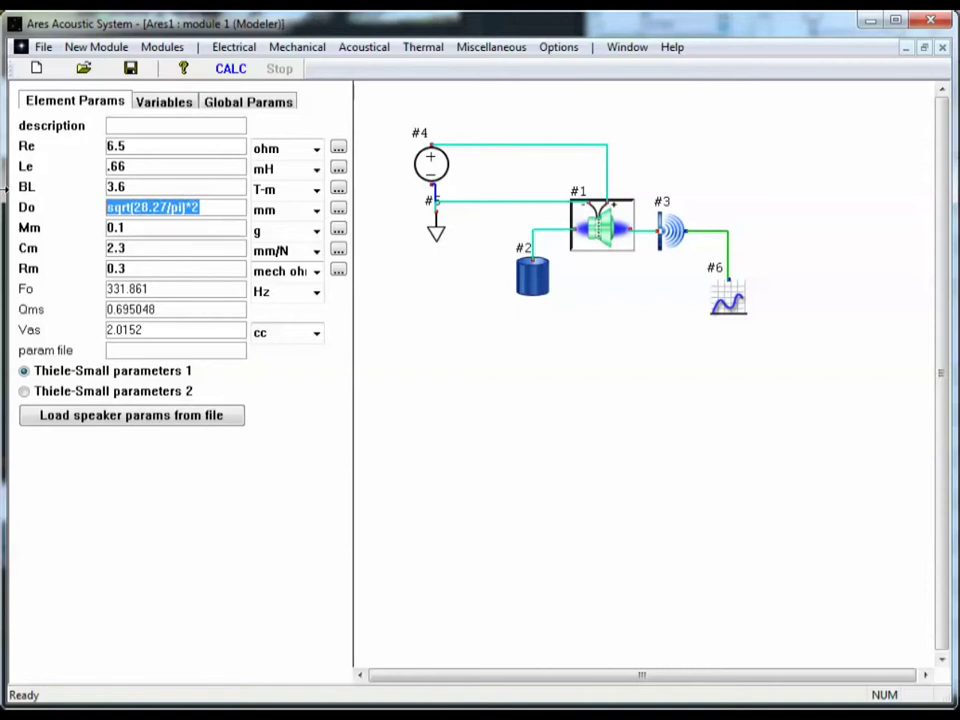
pyautogui.click(318, 220)
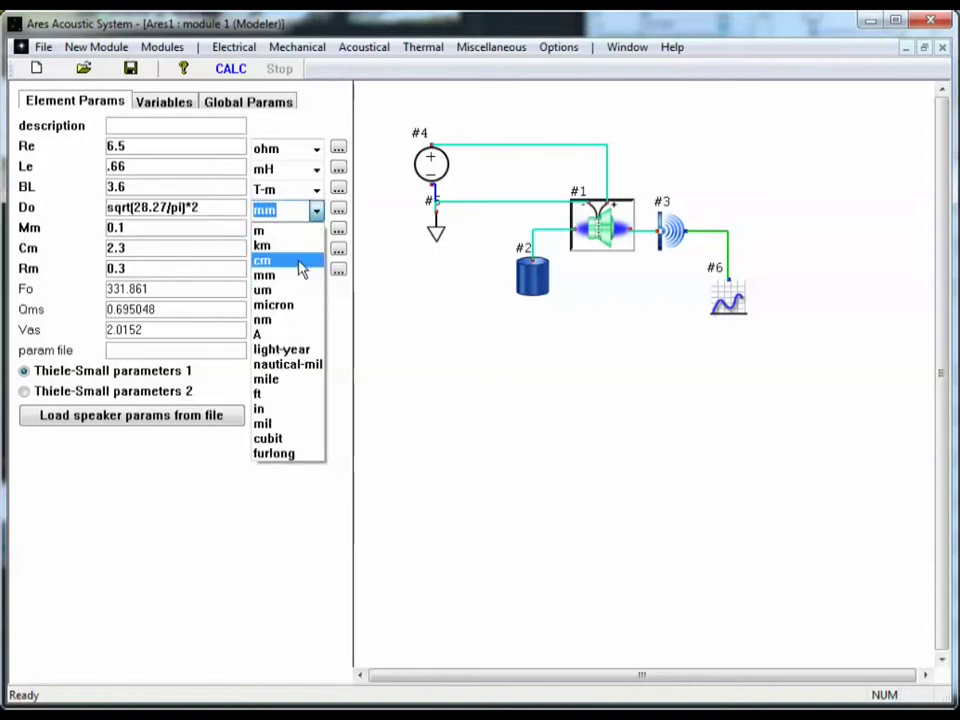
pyautogui.click(302, 260)
pyautogui.click(189, 210)
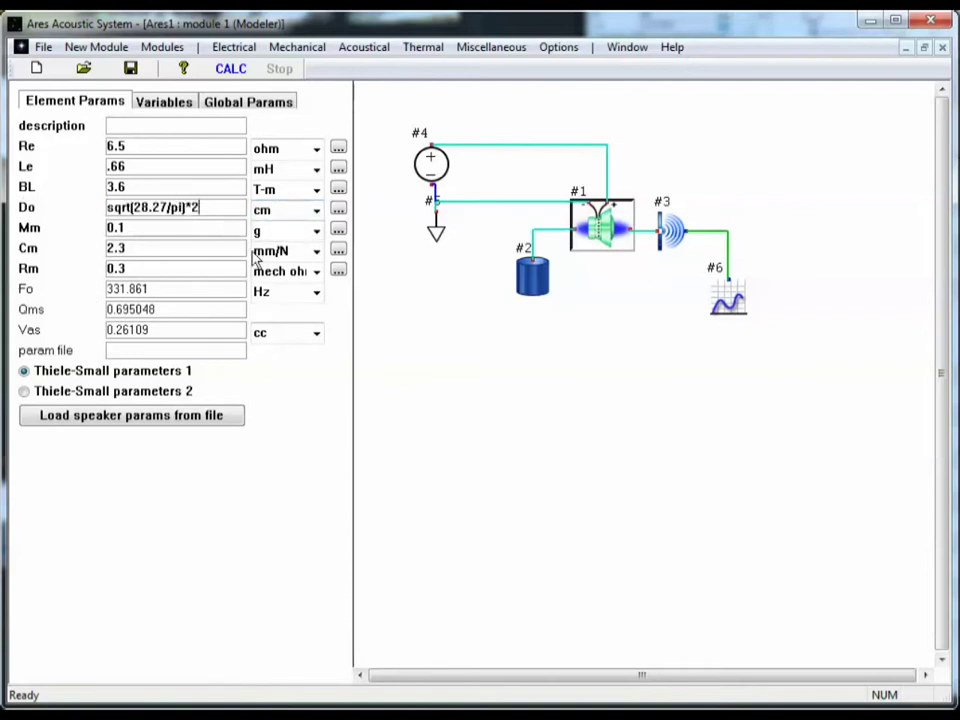
pyautogui.hotkey('alt', 'Tab')
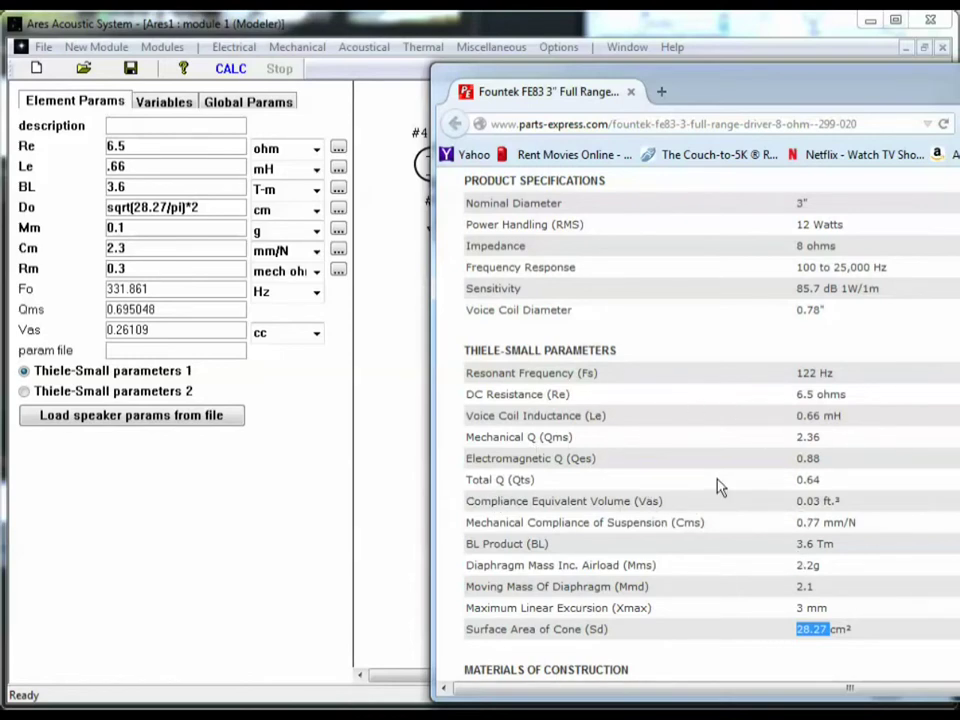
pyautogui.click(386, 410)
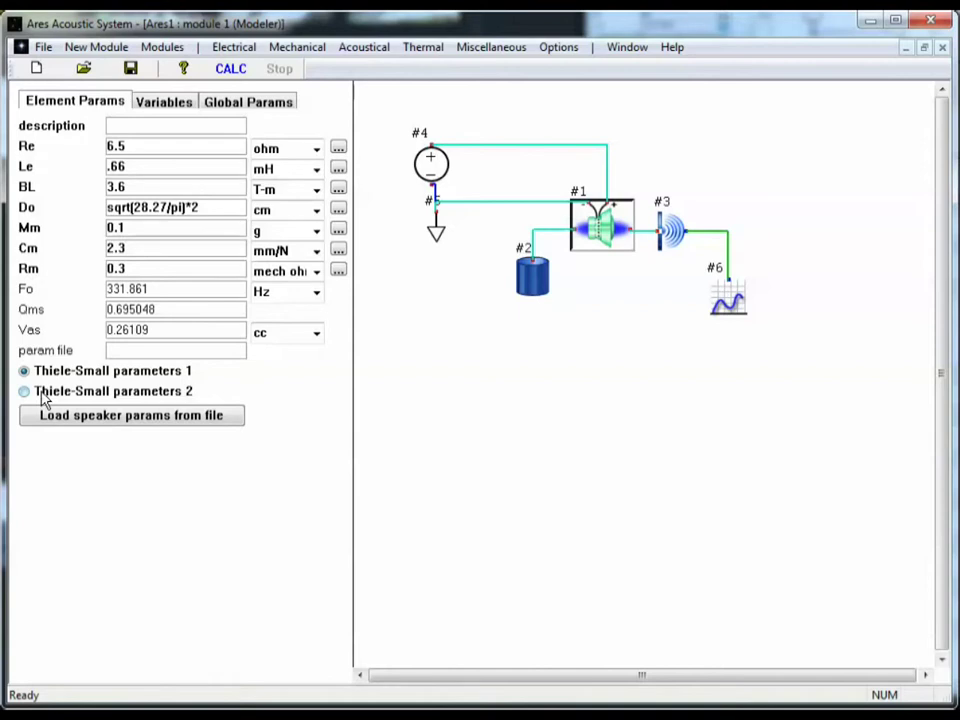
# Step: Switch the driver to direct Fo, Qms and Vas entry and set Qms to 2.36
pyautogui.click(43, 397)
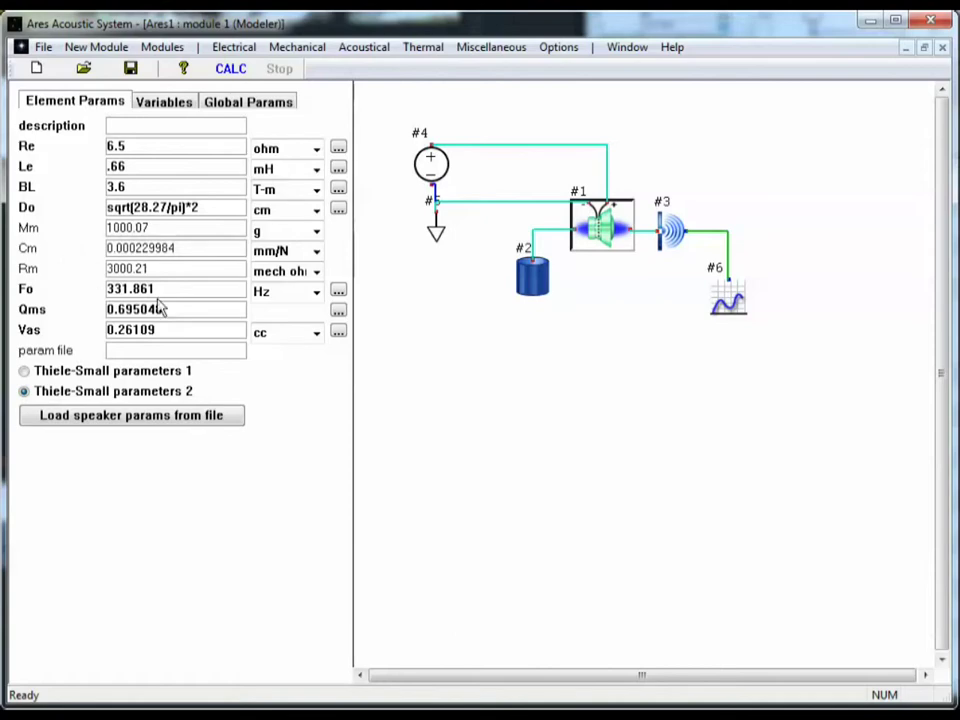
pyautogui.hotkey('alt', 'Tab')
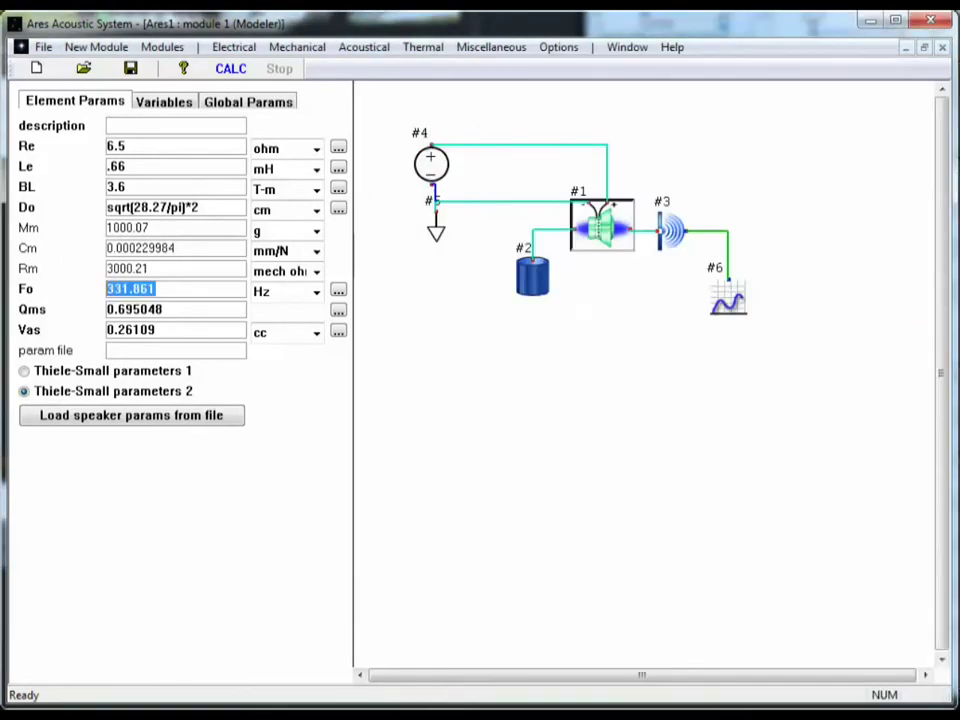
pyautogui.write('122')
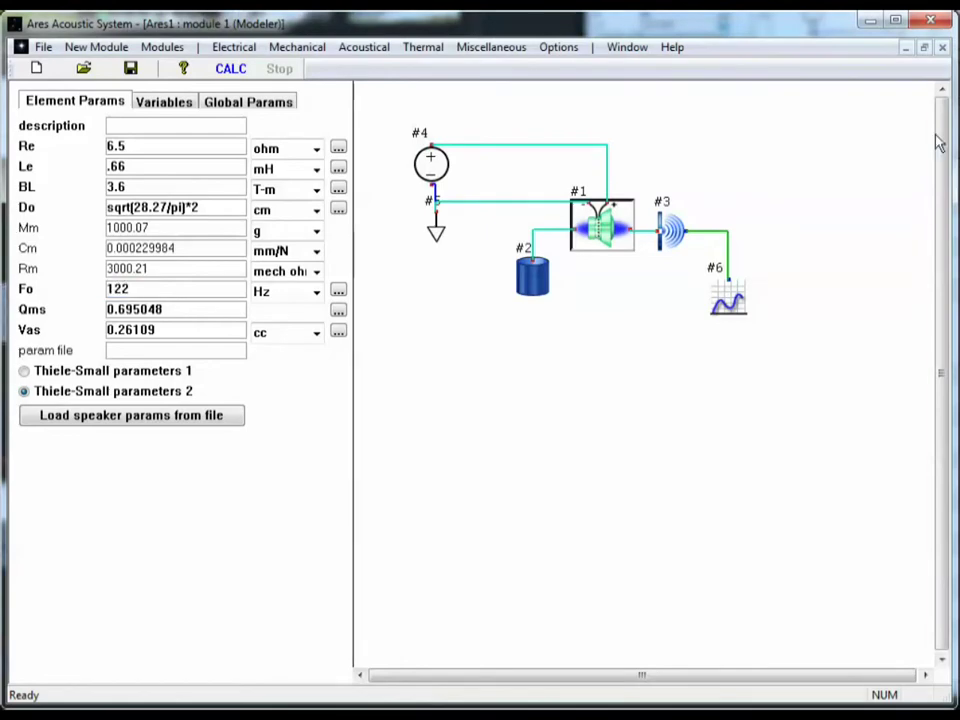
pyautogui.hotkey('alt', 'Tab')
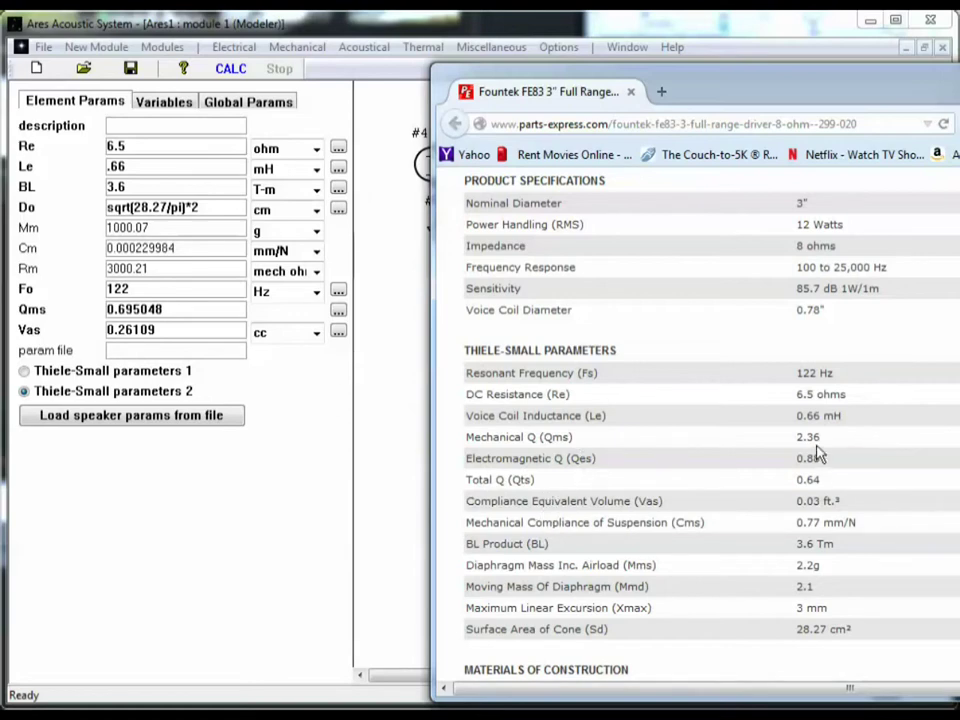
pyautogui.doubleClick(173, 316)
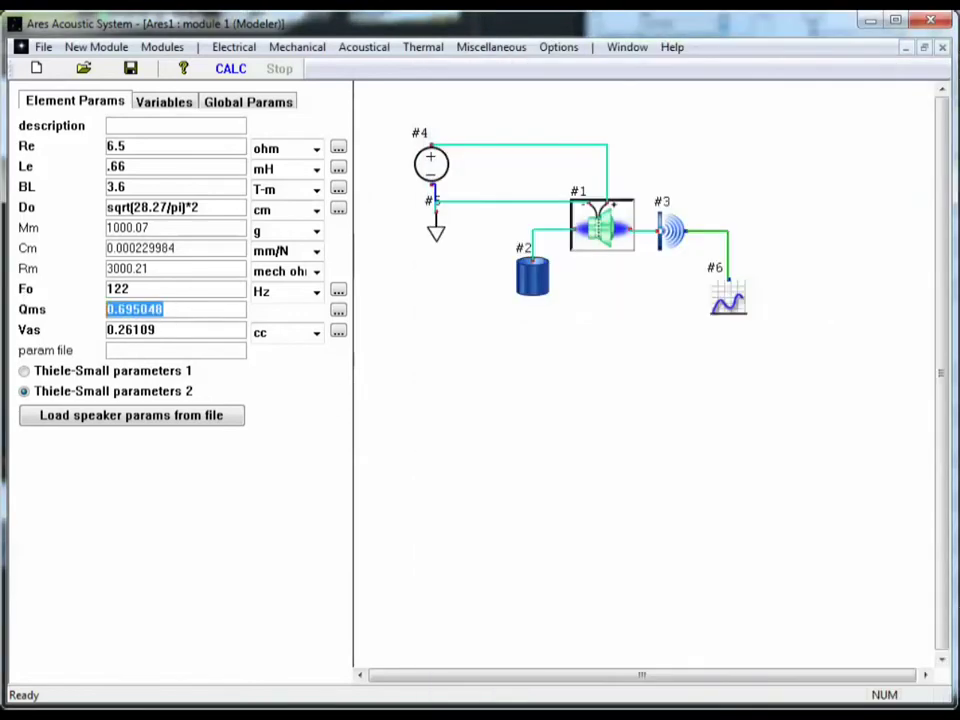
pyautogui.write('2.36')
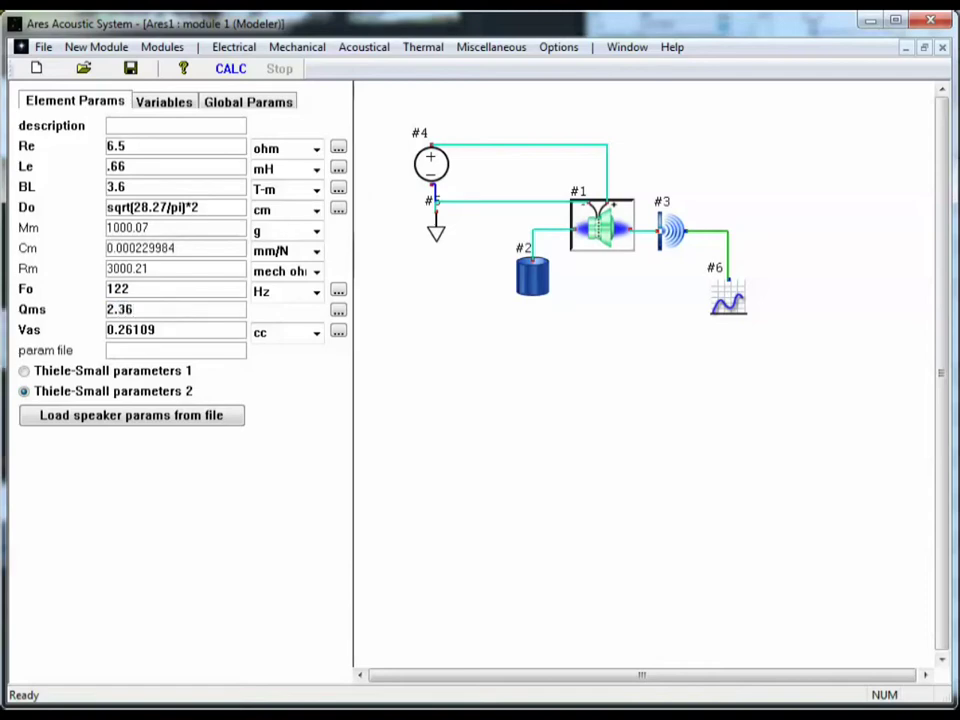
# Step: Set the driver's Vas to .03 ft^3 from the FE83 spec page
pyautogui.hotkey('alt', 'Tab')
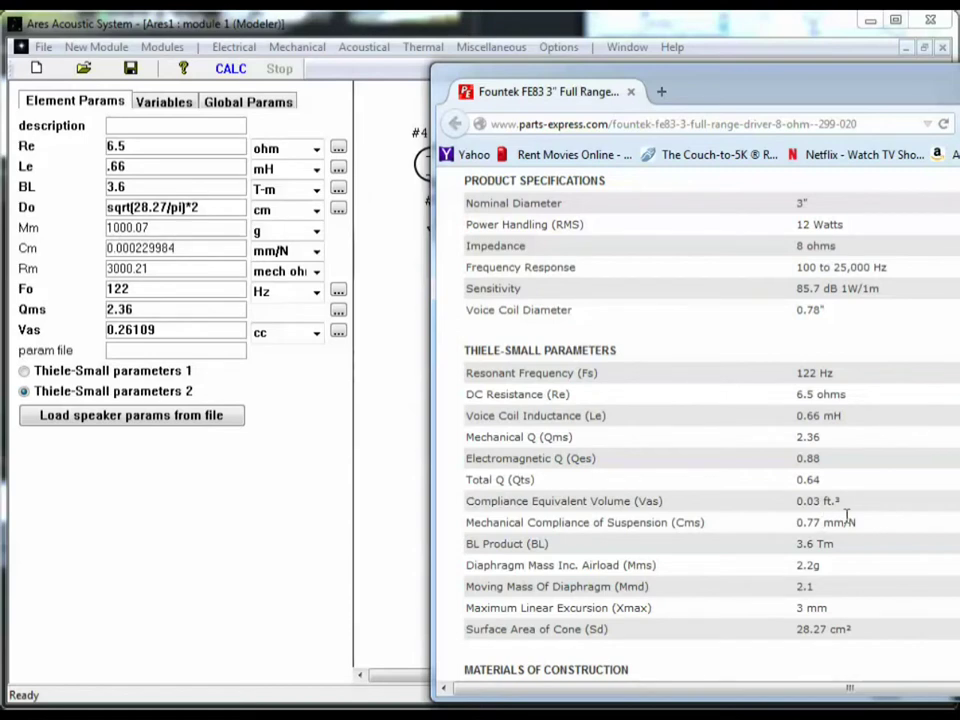
pyautogui.click(268, 418)
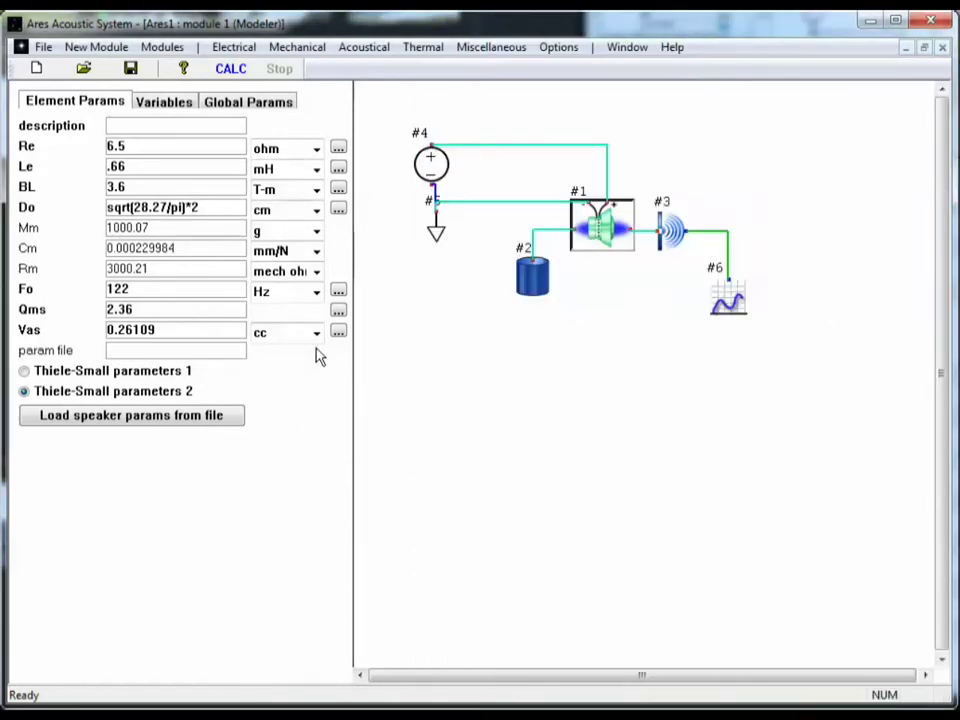
pyautogui.click(316, 334)
pyautogui.click(264, 426)
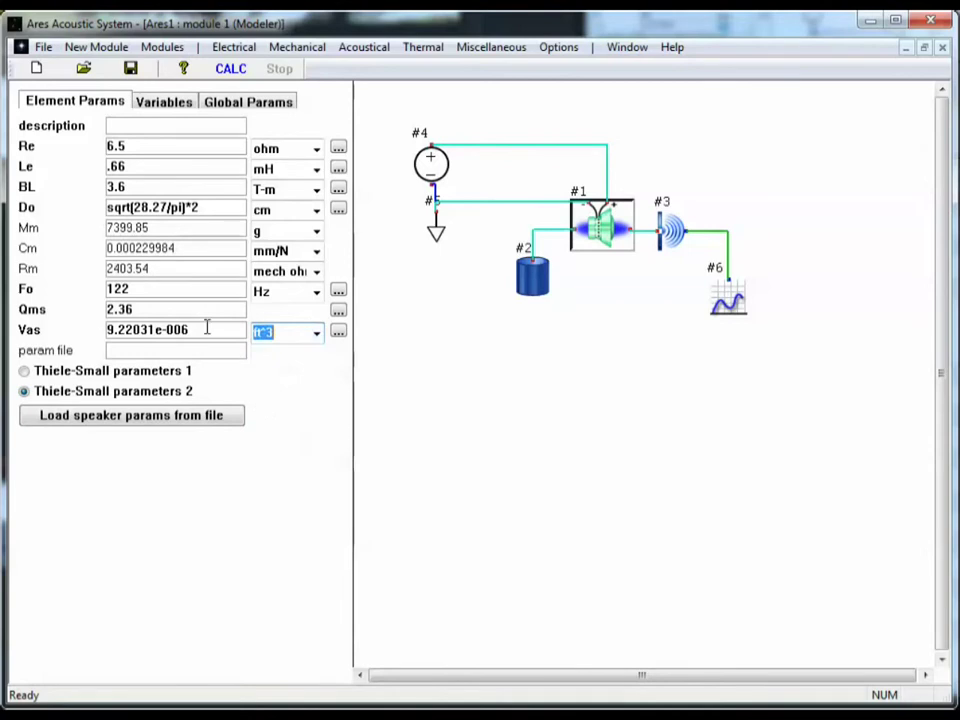
pyautogui.doubleClick(206, 329)
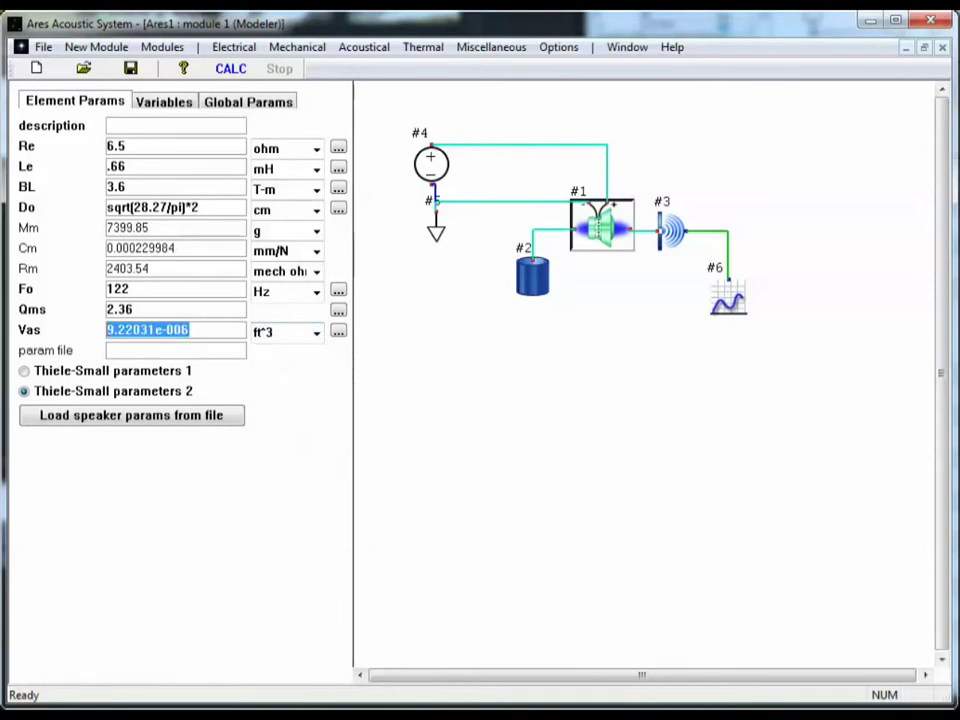
pyautogui.write('.03')
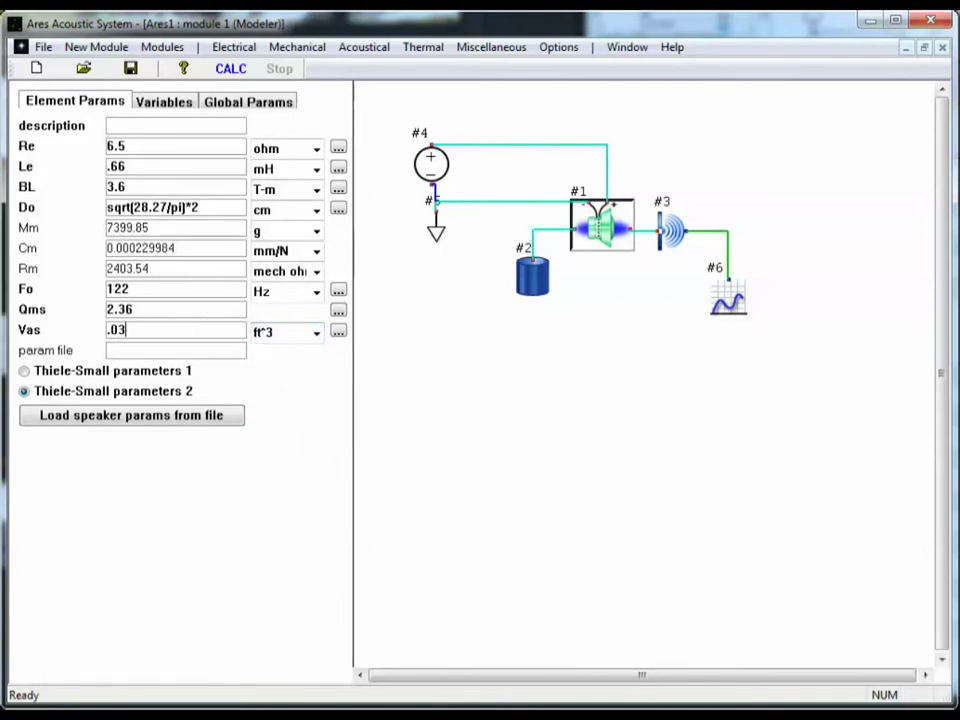
pyautogui.press('Return')
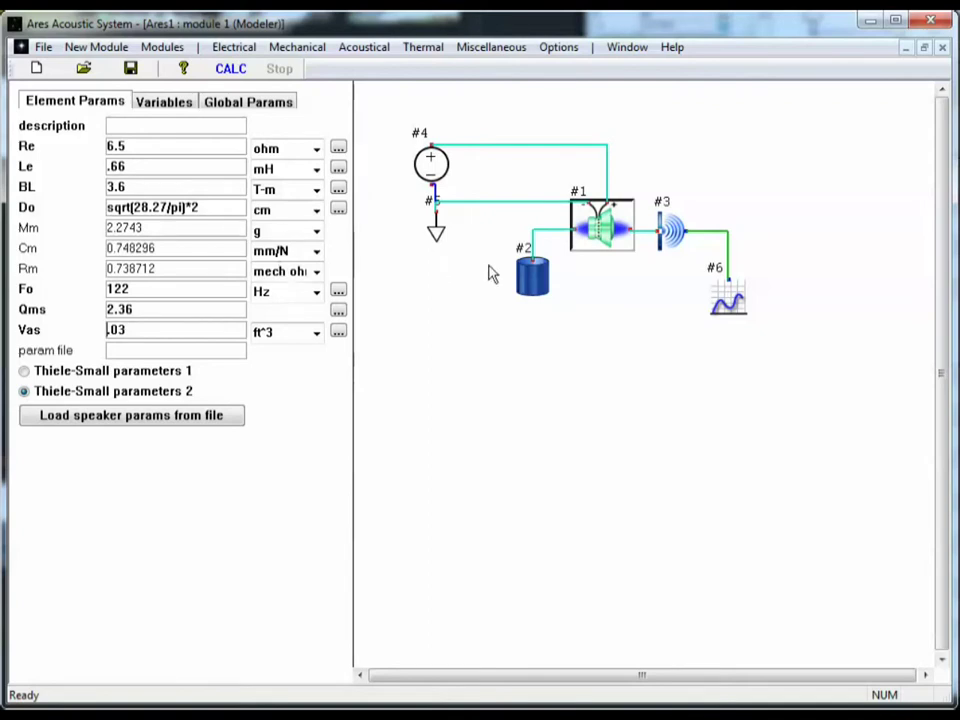
# Step: Give enclosure #2 a 3 in diameter, with height also measured in inches
pyautogui.click(536, 282)
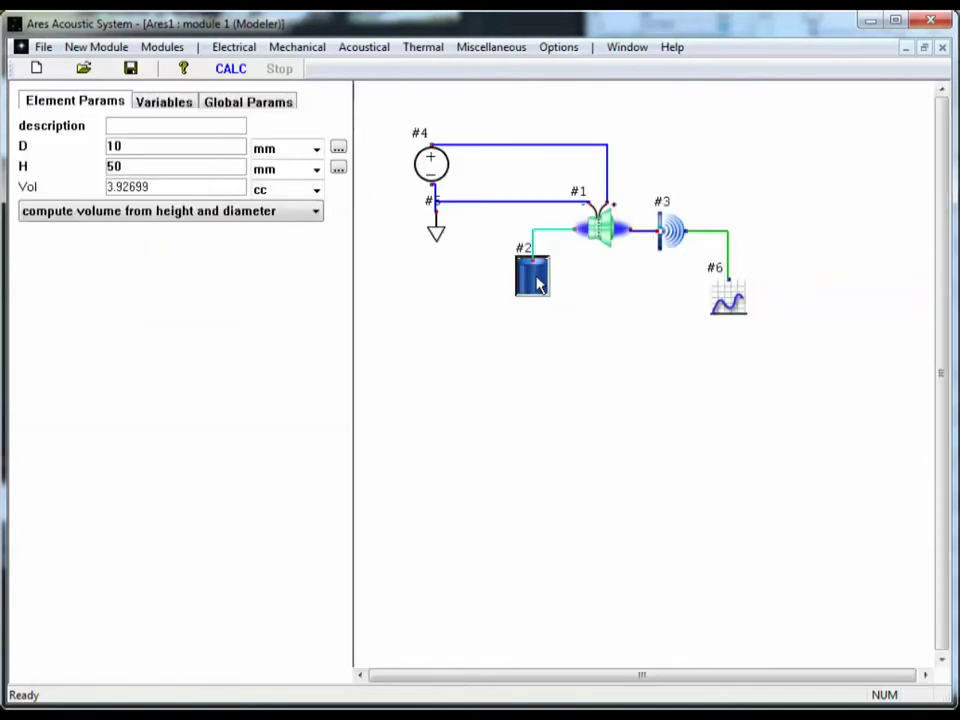
pyautogui.click(316, 149)
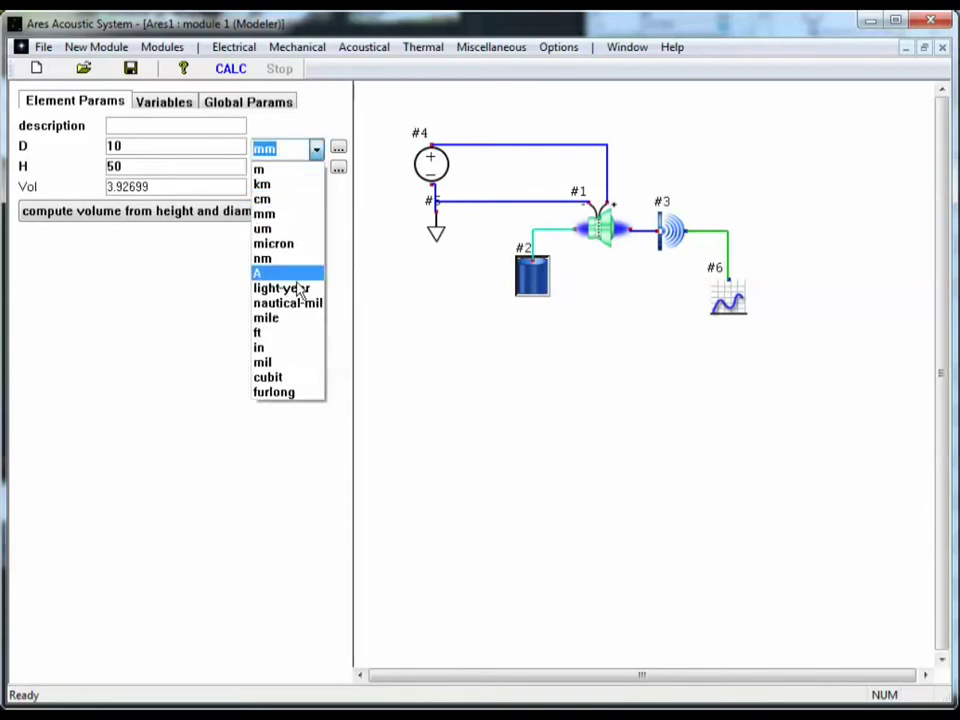
pyautogui.click(293, 347)
pyautogui.click(316, 169)
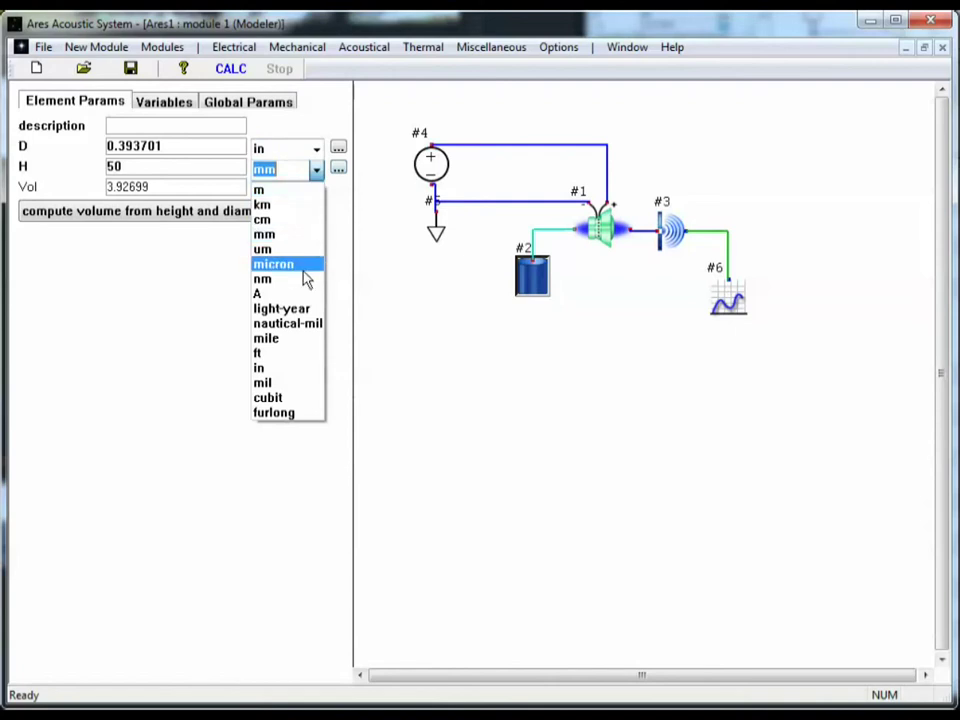
pyautogui.click(313, 377)
pyautogui.doubleClick(195, 148)
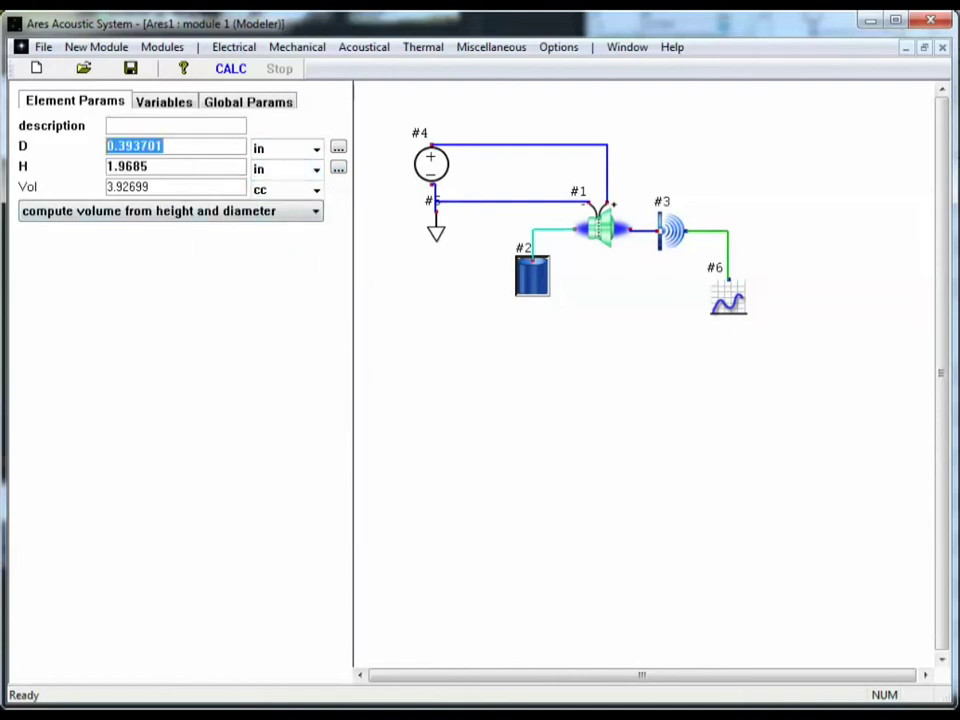
pyautogui.write('3')
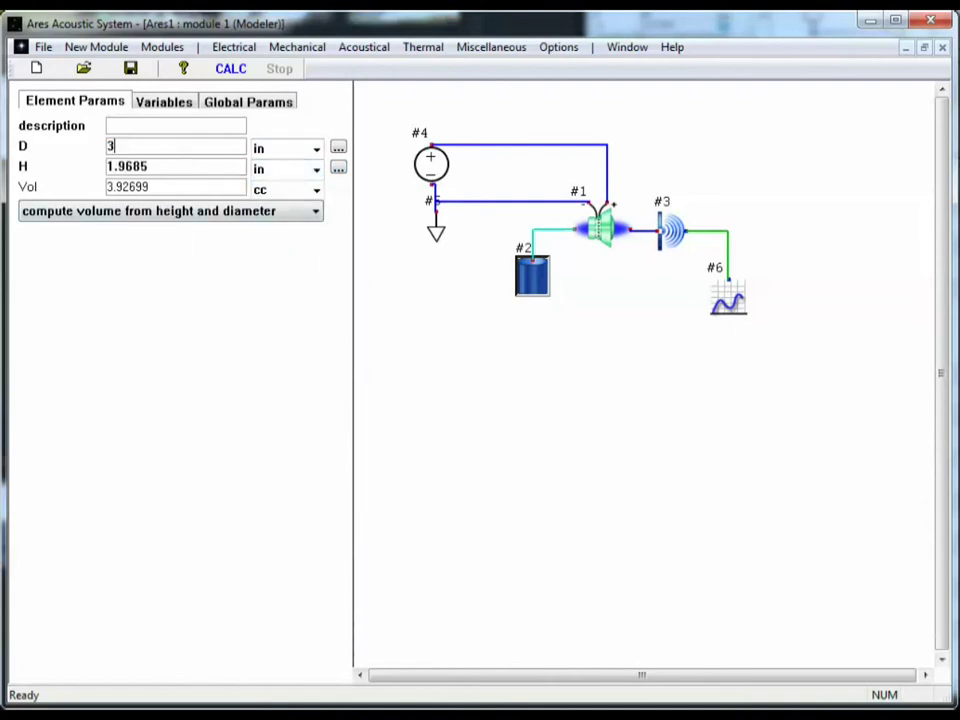
# Step: Make enclosure #2 compute height from diameter and volume, with volume .03 ft^3
pyautogui.click(189, 214)
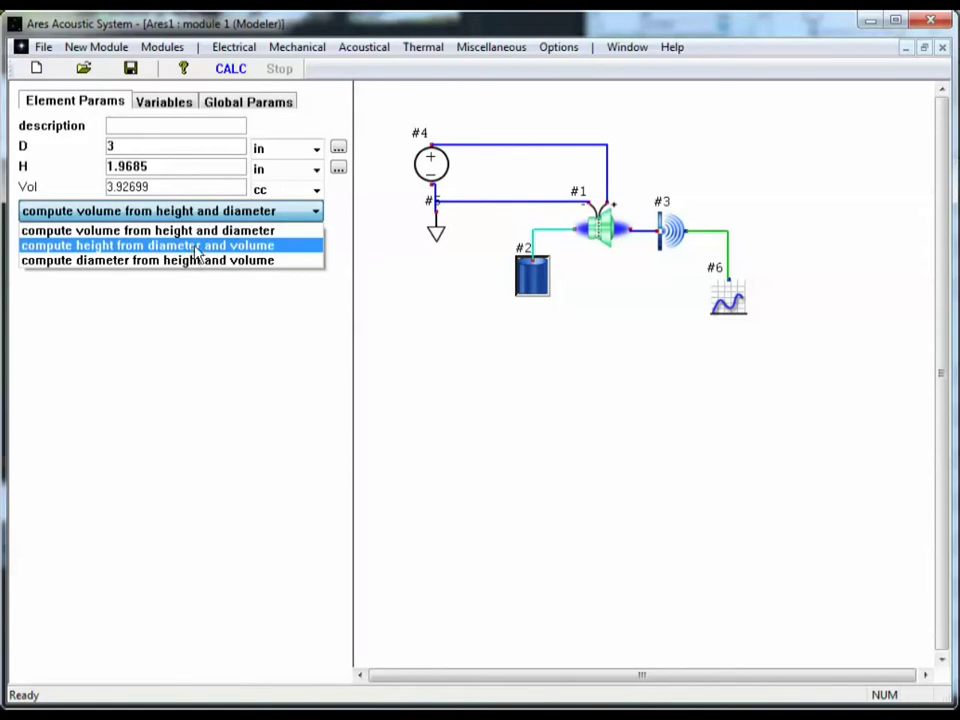
pyautogui.click(198, 248)
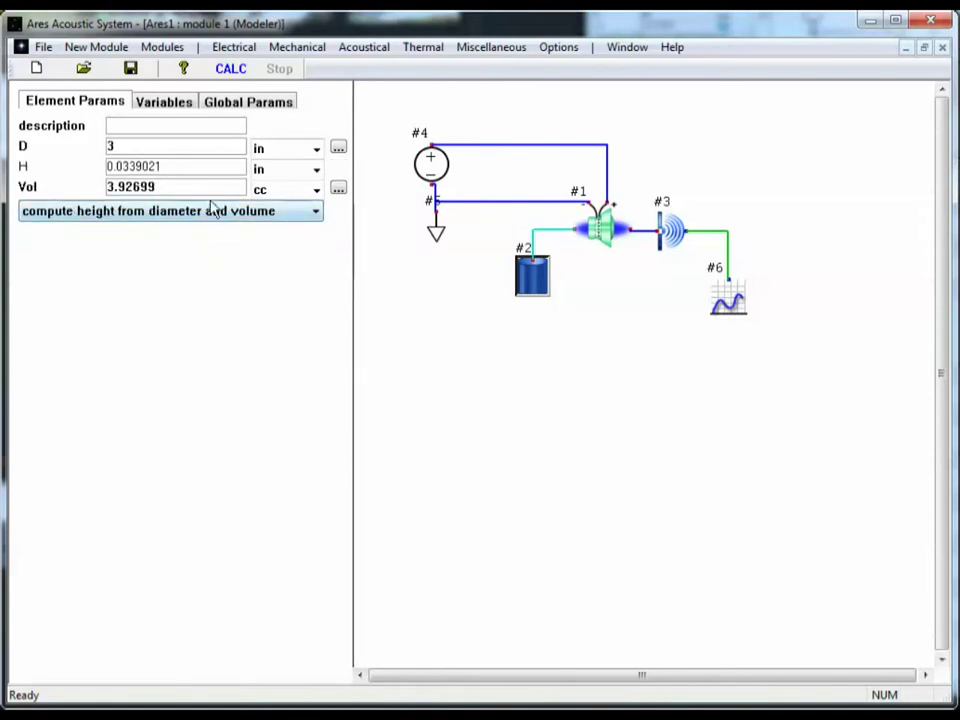
pyautogui.click(316, 190)
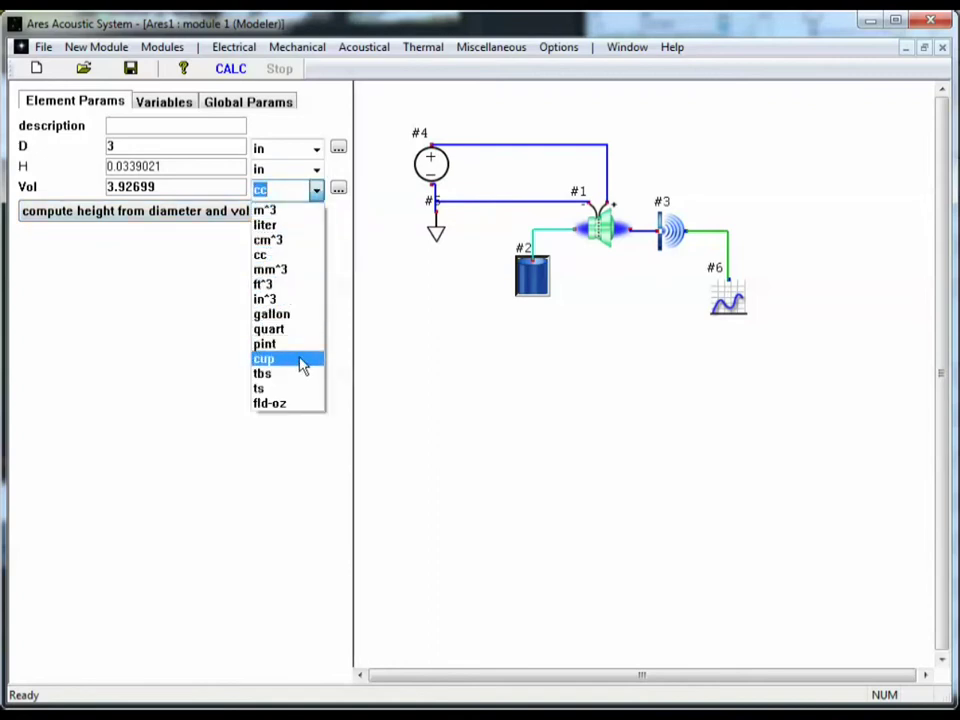
pyautogui.click(297, 285)
pyautogui.doubleClick(184, 187)
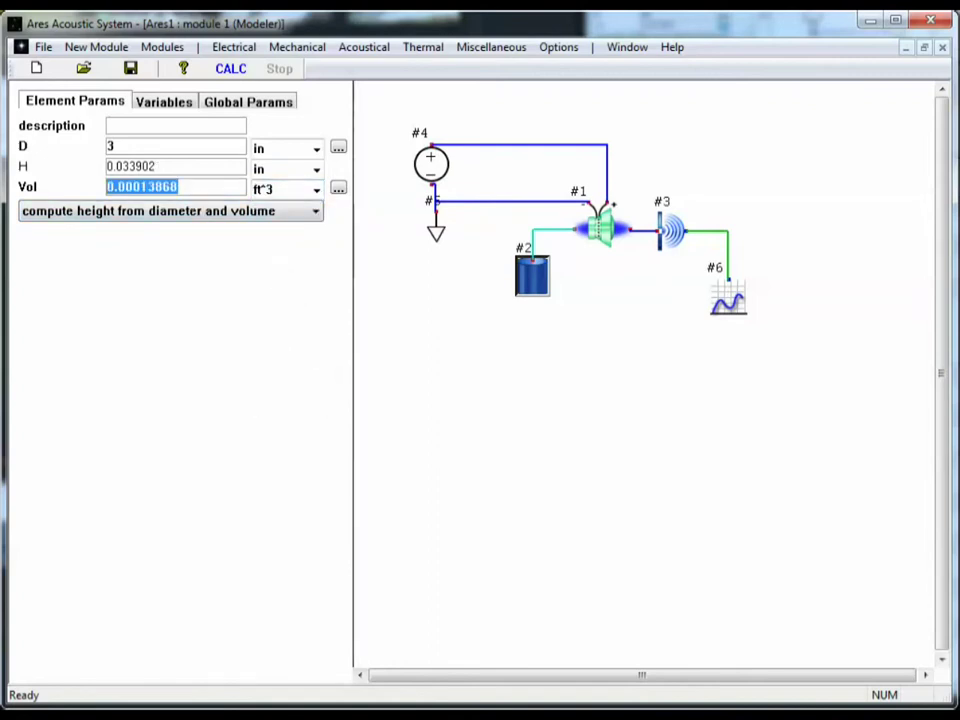
pyautogui.write('.03')
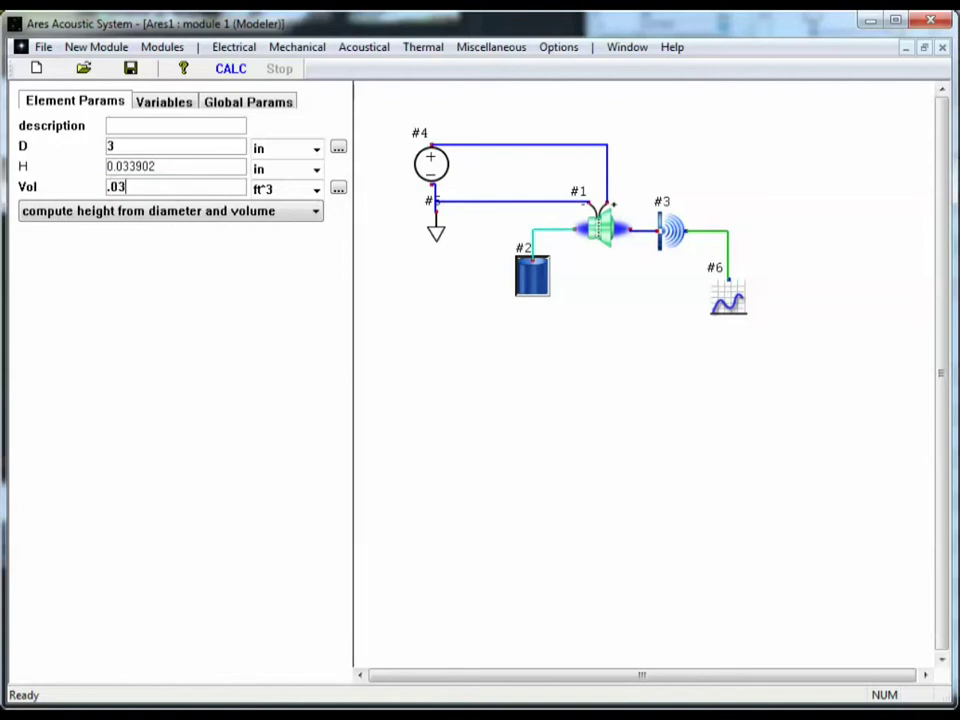
# Step: Set element #3's Do unit to cm and paste in the driver's sqrt(28.27/pi)*2 diameter formula
pyautogui.click(670, 238)
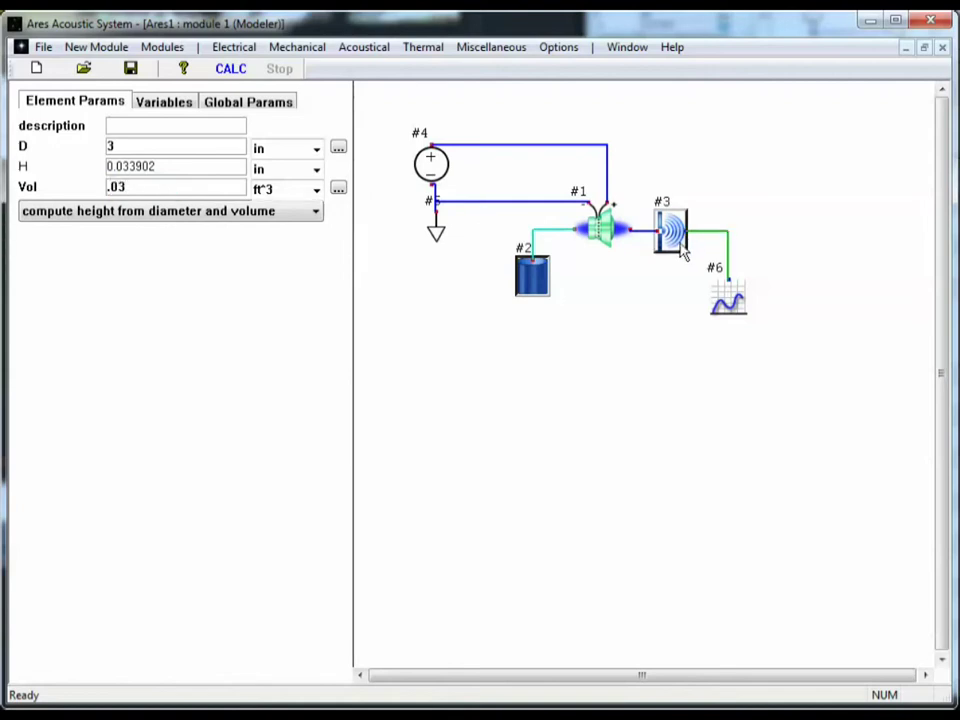
pyautogui.click(670, 250)
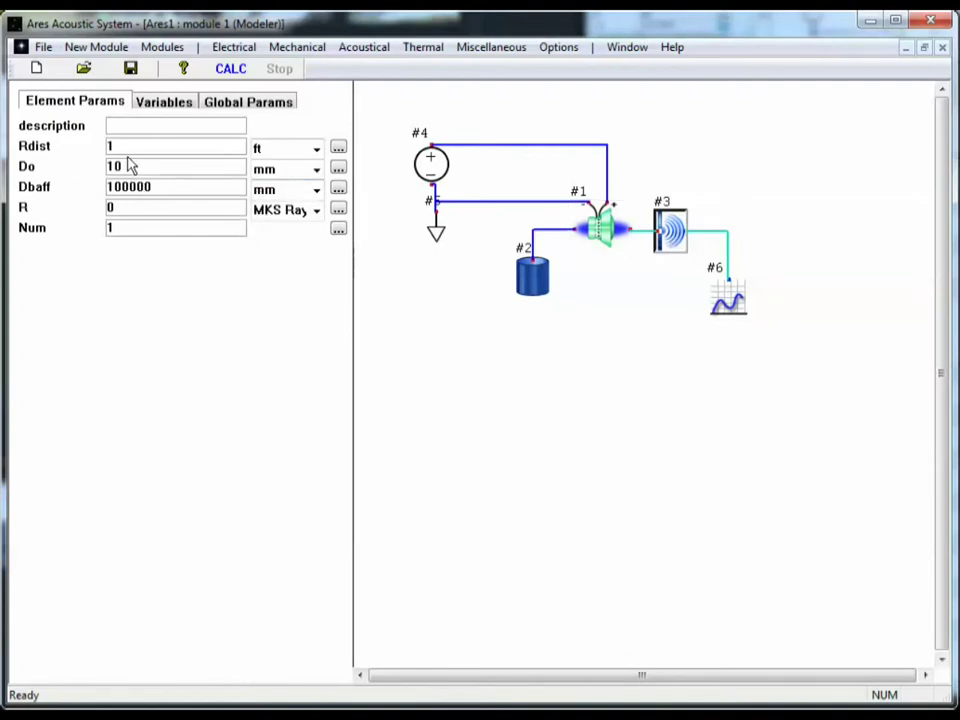
pyautogui.click(606, 218)
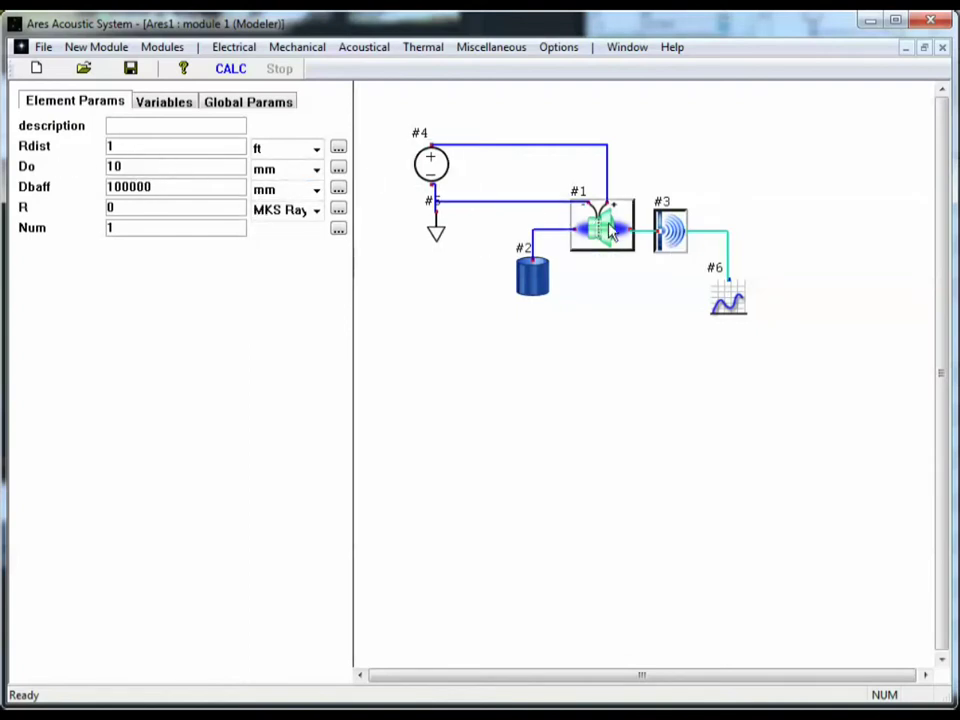
pyautogui.click(373, 184)
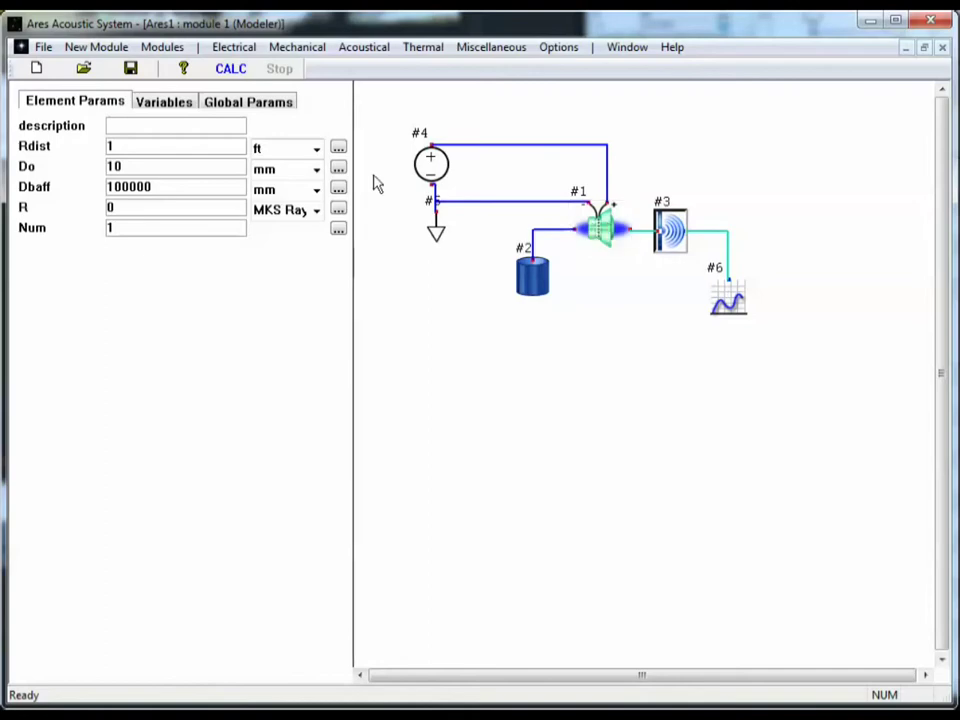
pyautogui.click(316, 169)
pyautogui.click(289, 219)
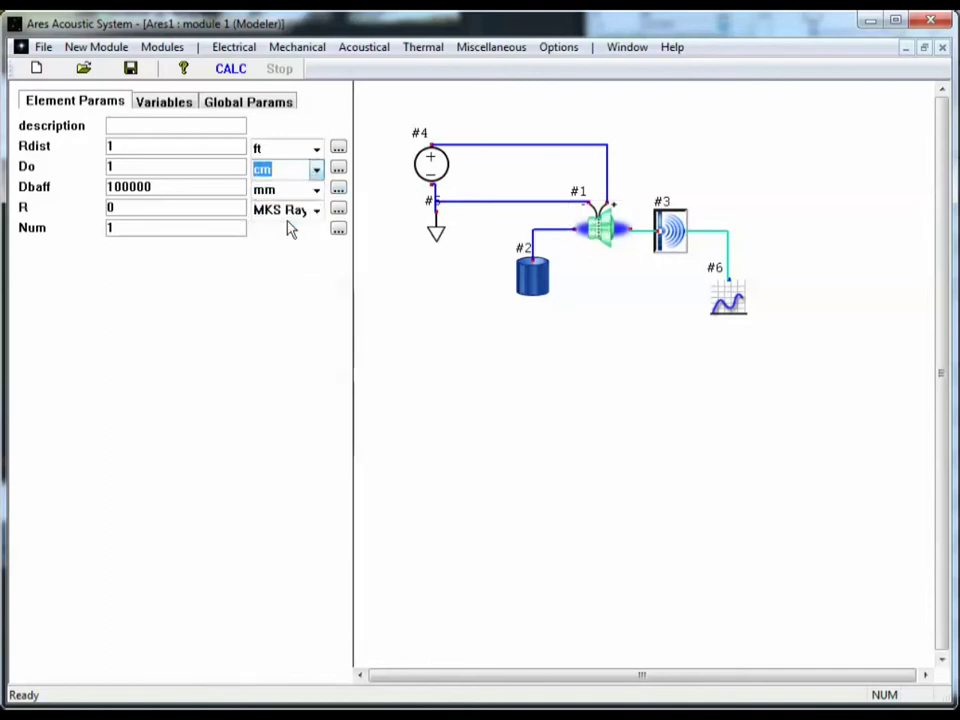
pyautogui.click(606, 220)
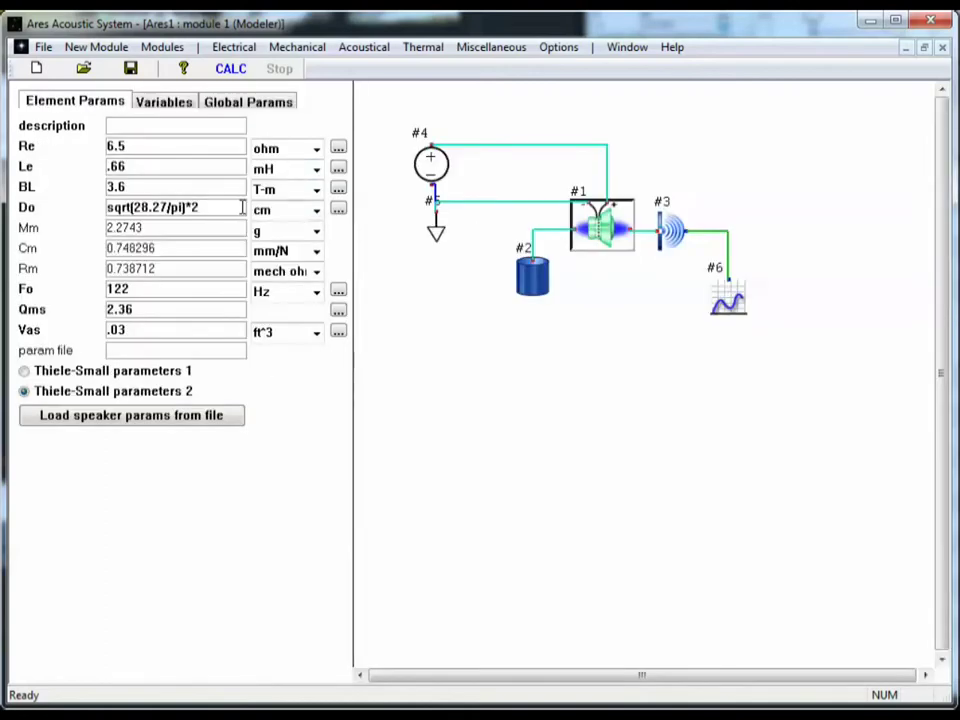
pyautogui.doubleClick(240, 207)
pyautogui.hotkey('ctrl', 'c')
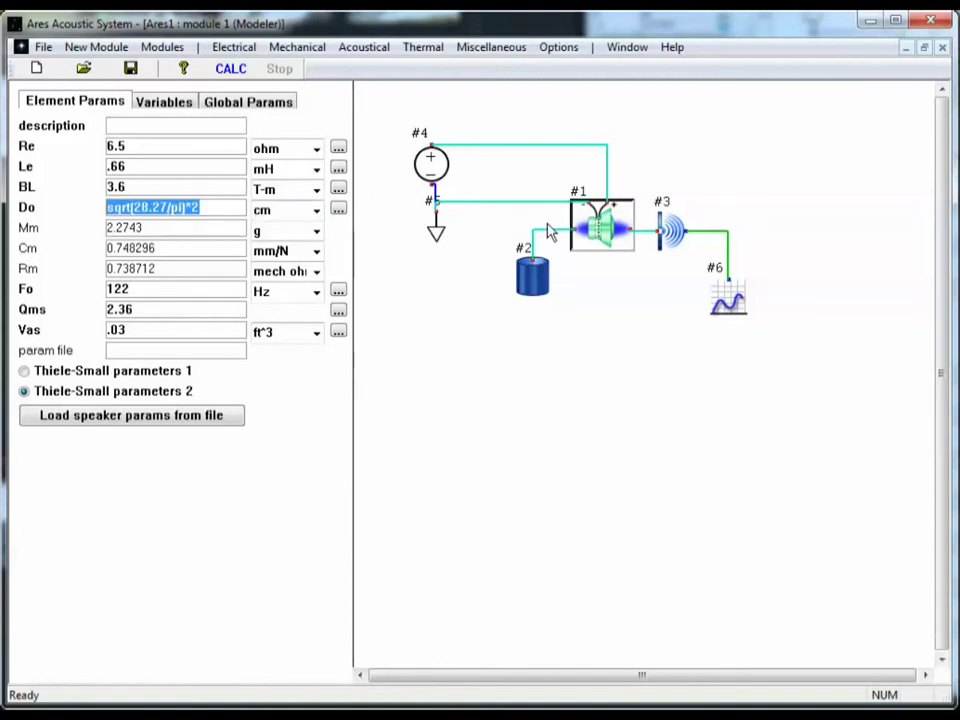
pyautogui.click(670, 240)
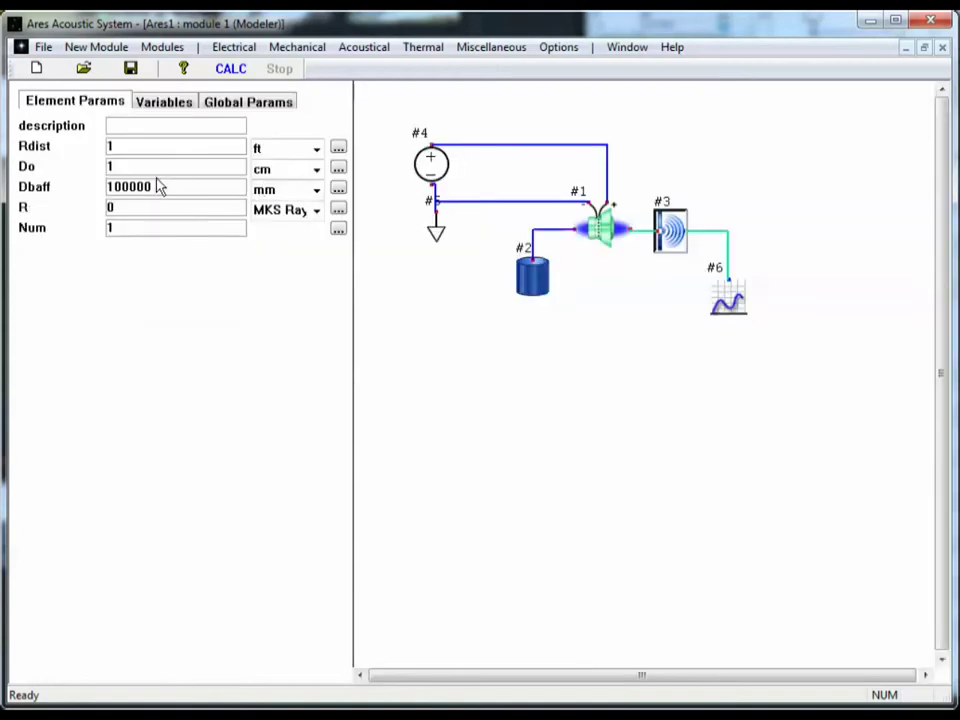
pyautogui.doubleClick(112, 166)
pyautogui.hotkey('ctrl', 'v')
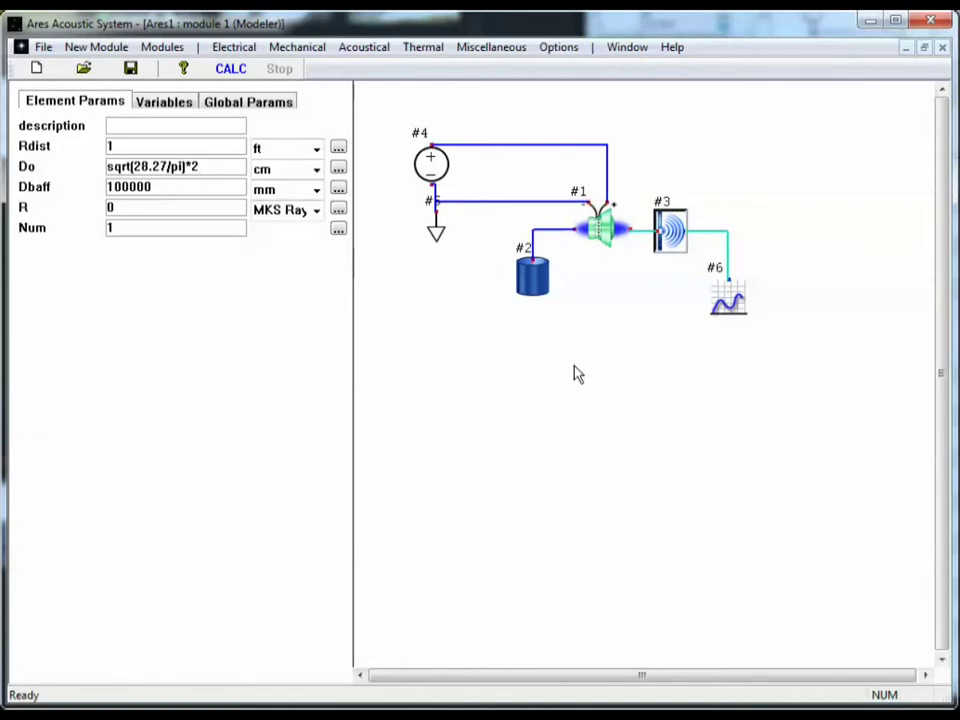
# Step: Label graph #6's buffer A 'default params' and run the calculation
pyautogui.click(727, 298)
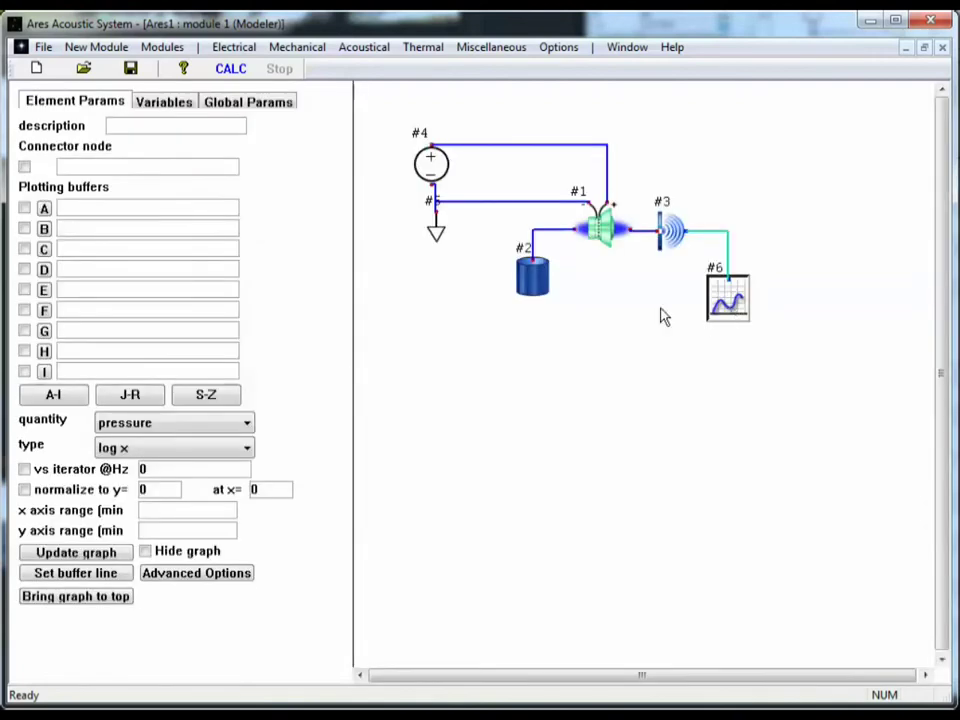
pyautogui.click(197, 207)
pyautogui.write('default params')
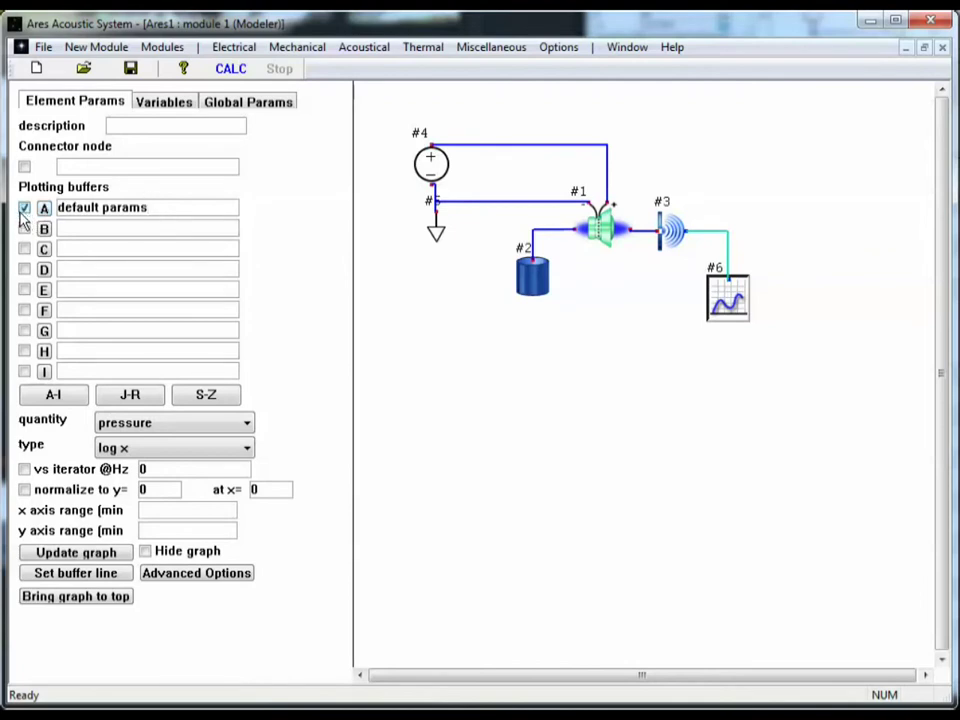
pyautogui.click(230, 70)
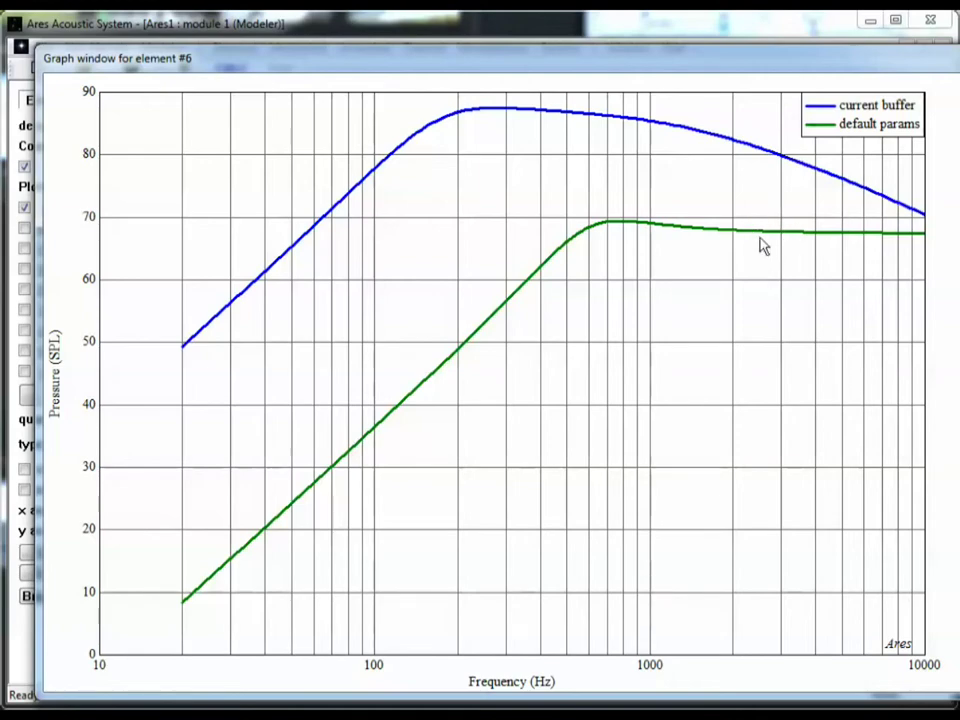
# Step: Return from the SPL comparison graph to the circuit schematic
pyautogui.click(617, 38)
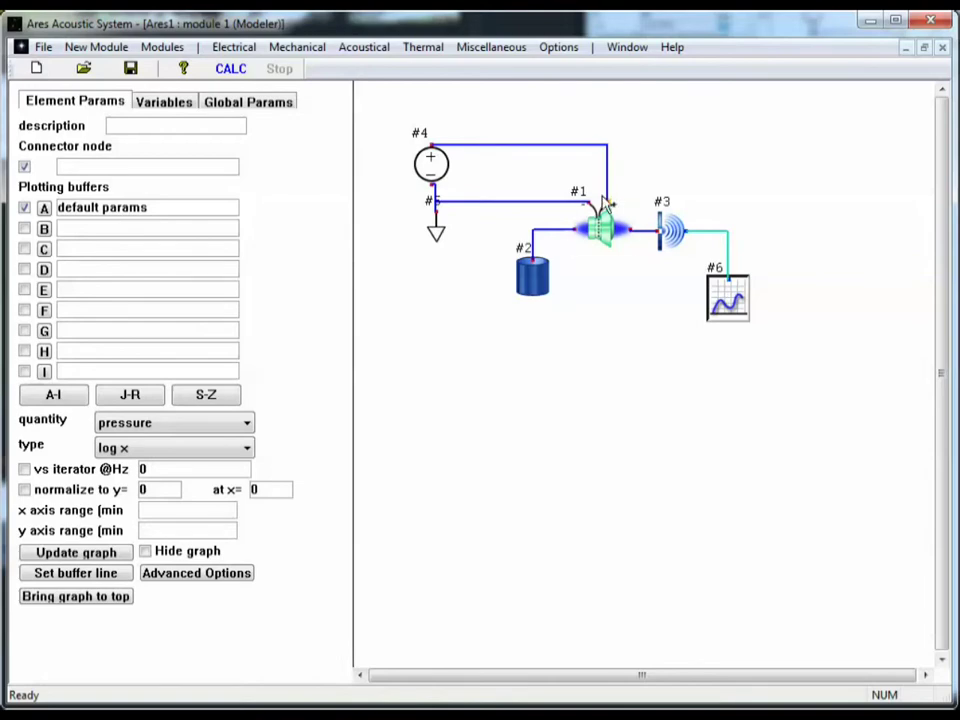
pyautogui.click(485, 49)
# Step: Add graph element #7 wired to speaker #1, calculate, and set it to plot impedance
pyautogui.click(499, 68)
pyautogui.moveTo(752, 143); pyautogui.dragTo(721, 161)
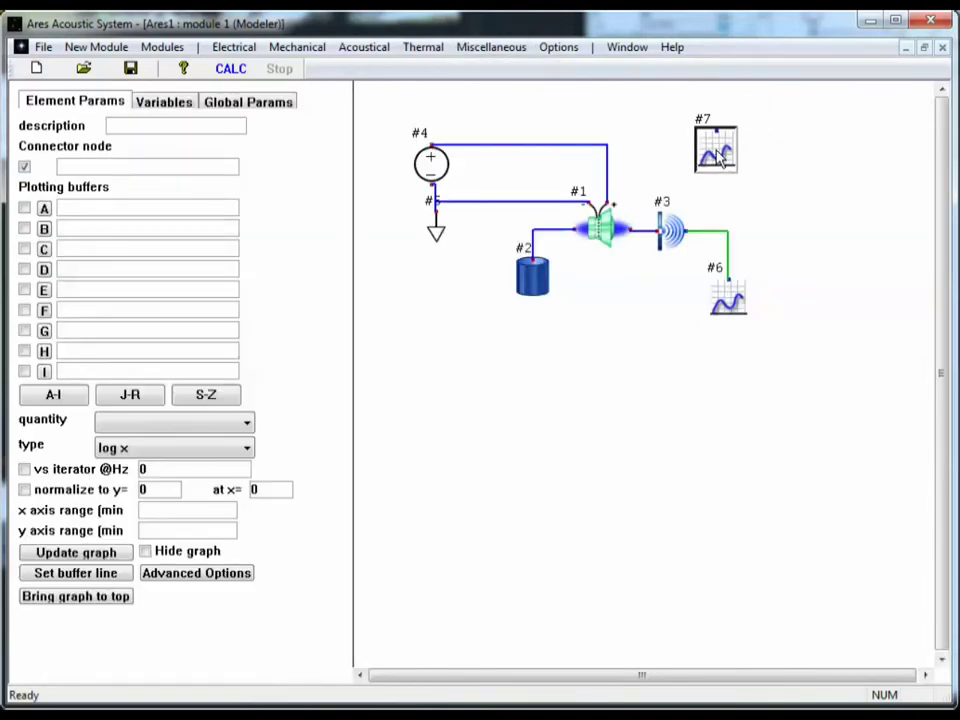
pyautogui.click(606, 208)
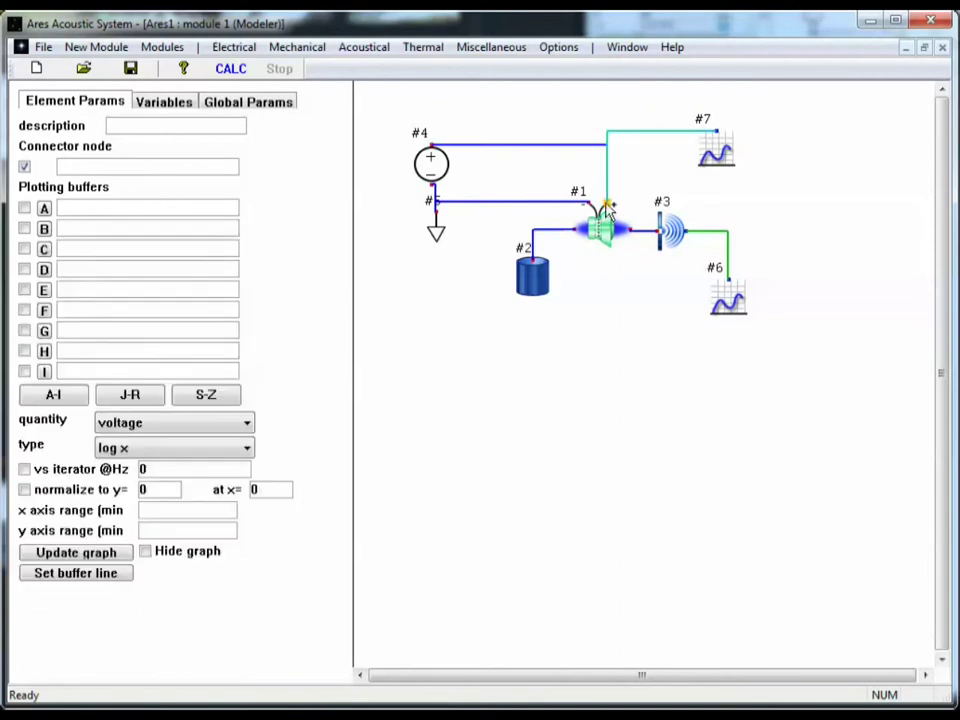
pyautogui.click(229, 70)
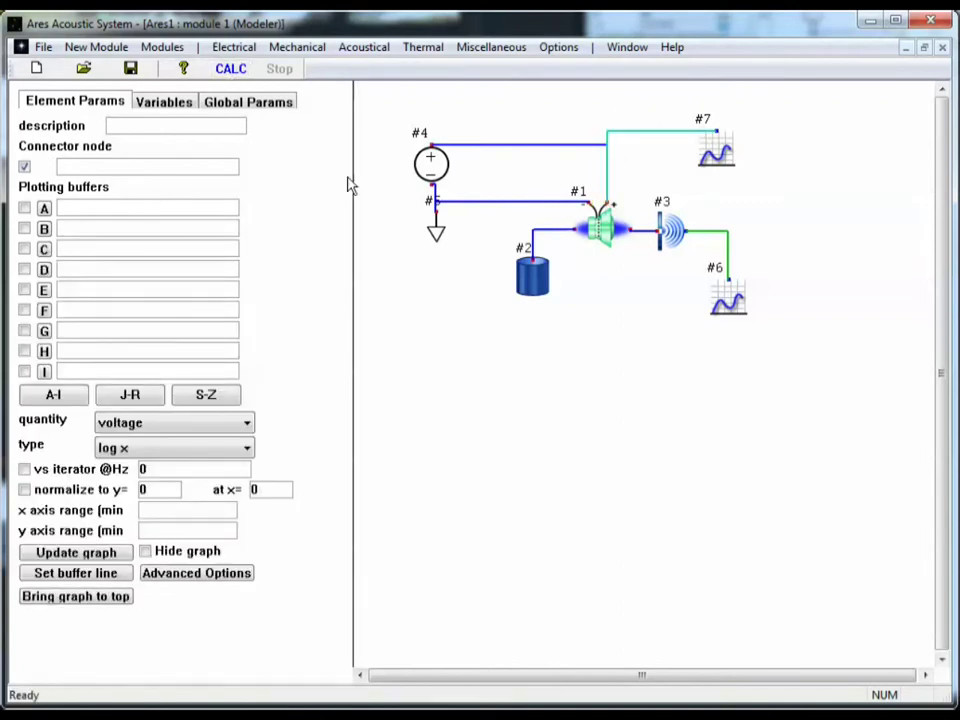
pyautogui.click(247, 421)
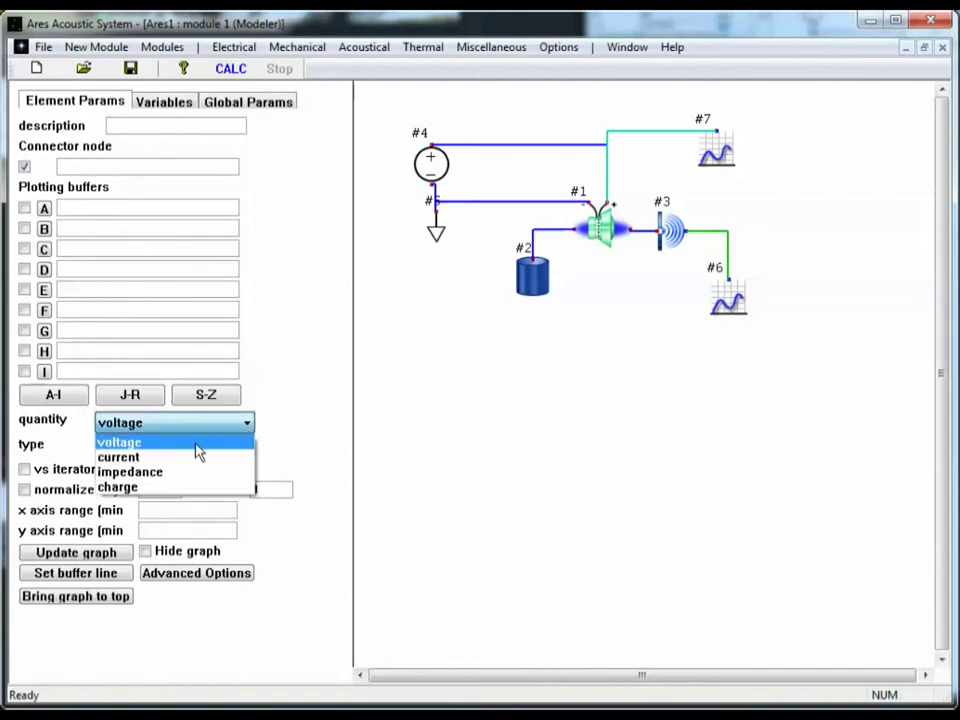
pyautogui.click(152, 479)
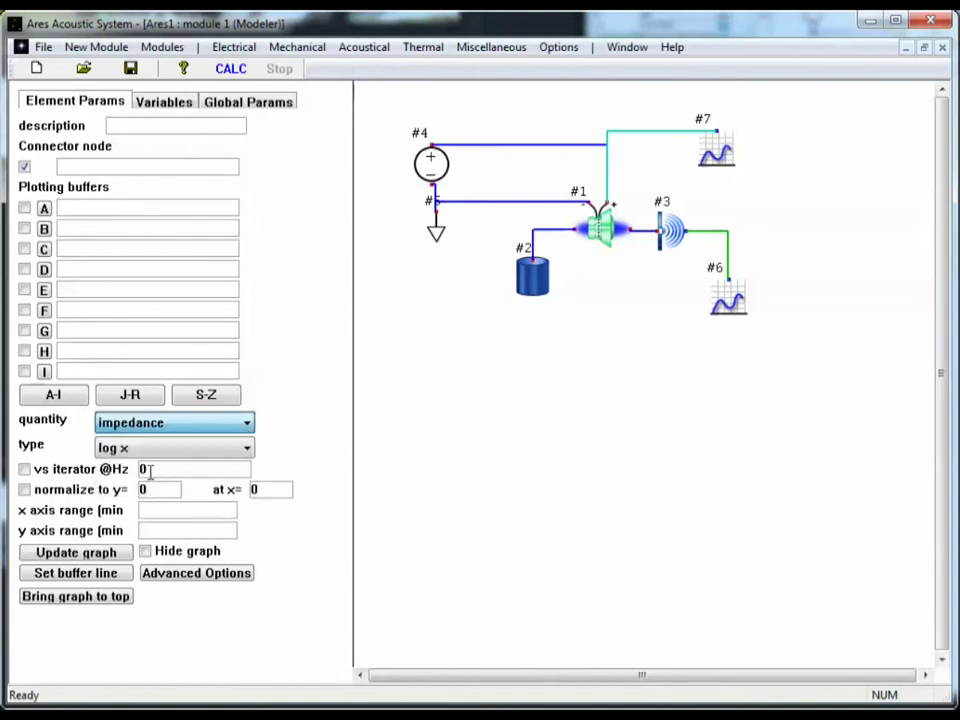
pyautogui.click(188, 584)
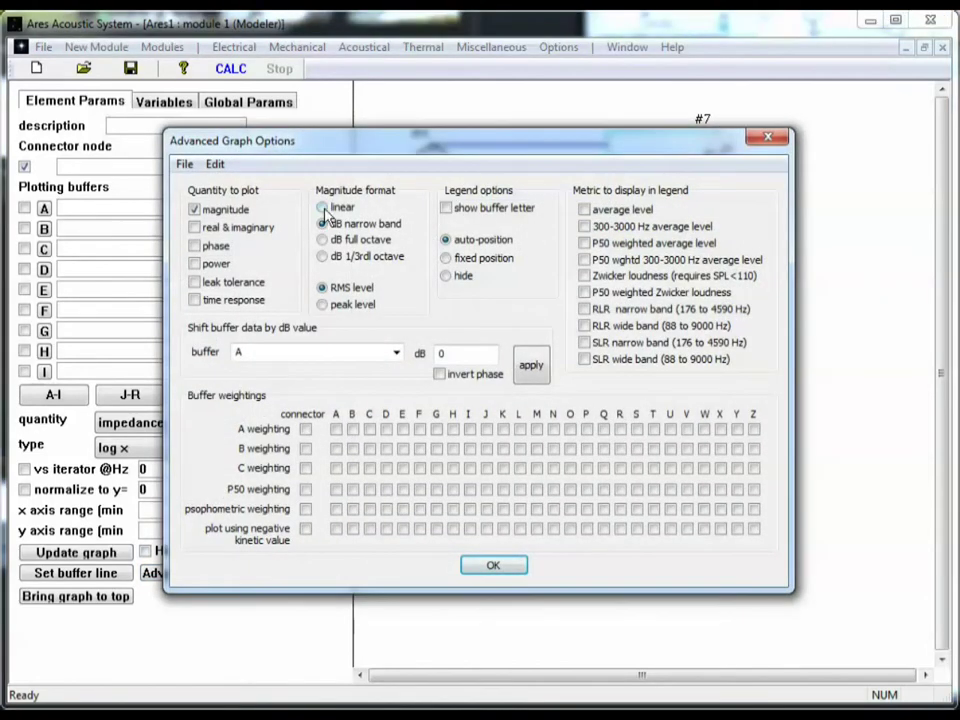
# Step: Show graph #7's impedance on a linear magnitude scale, peaking near 24 ohm
pyautogui.click(323, 208)
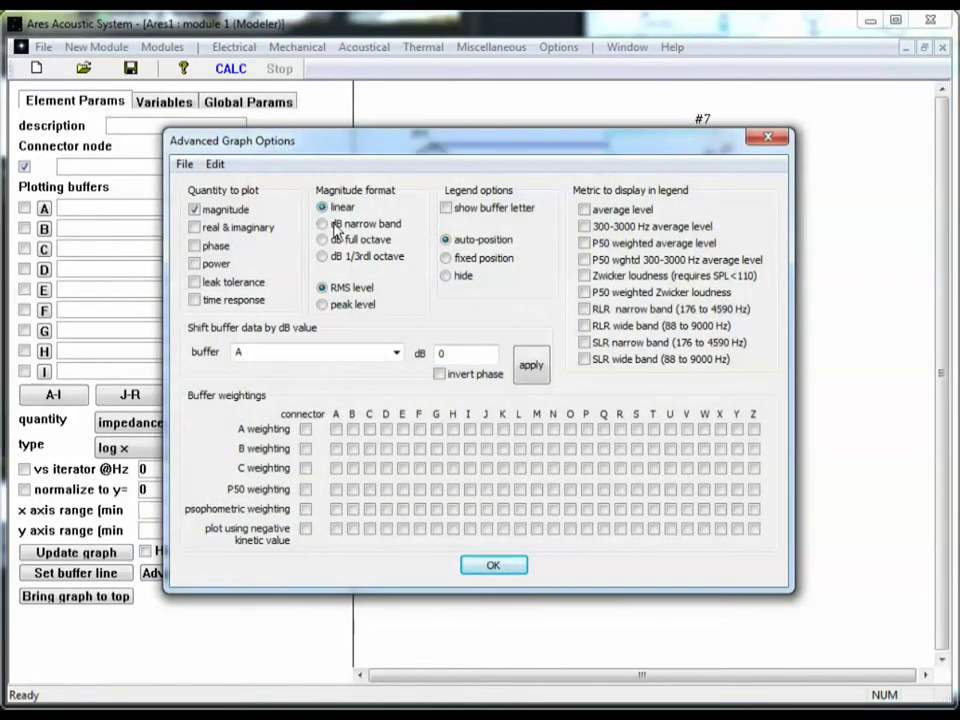
pyautogui.click(494, 566)
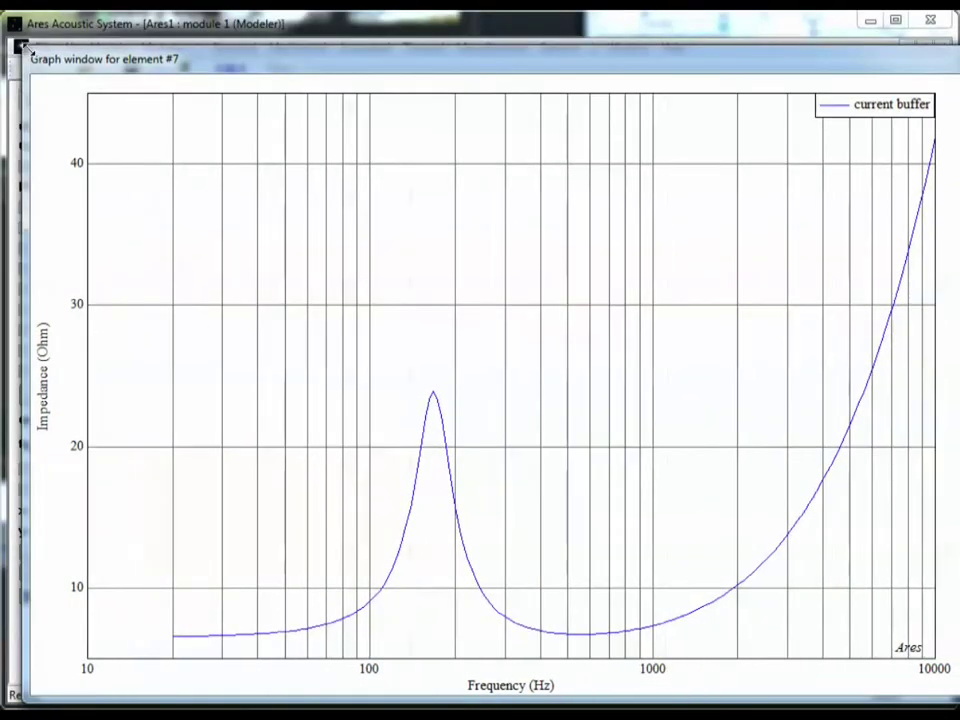
pyautogui.click(292, 25)
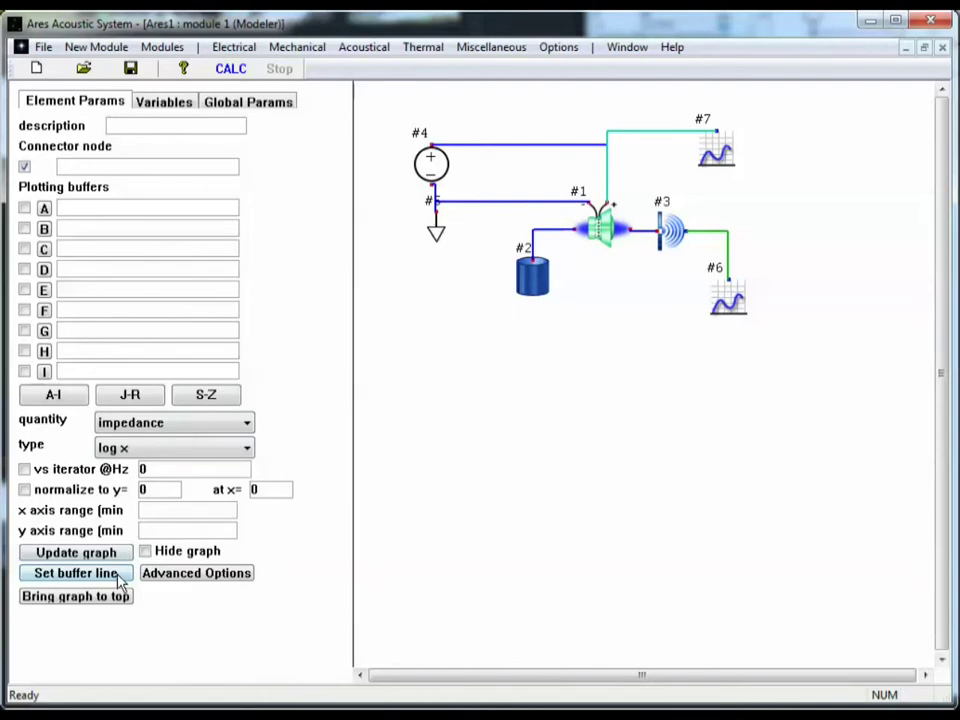
# Step: Draw all of graph #7's buffer lines with line weight 3
pyautogui.click(76, 573)
pyautogui.click(612, 330)
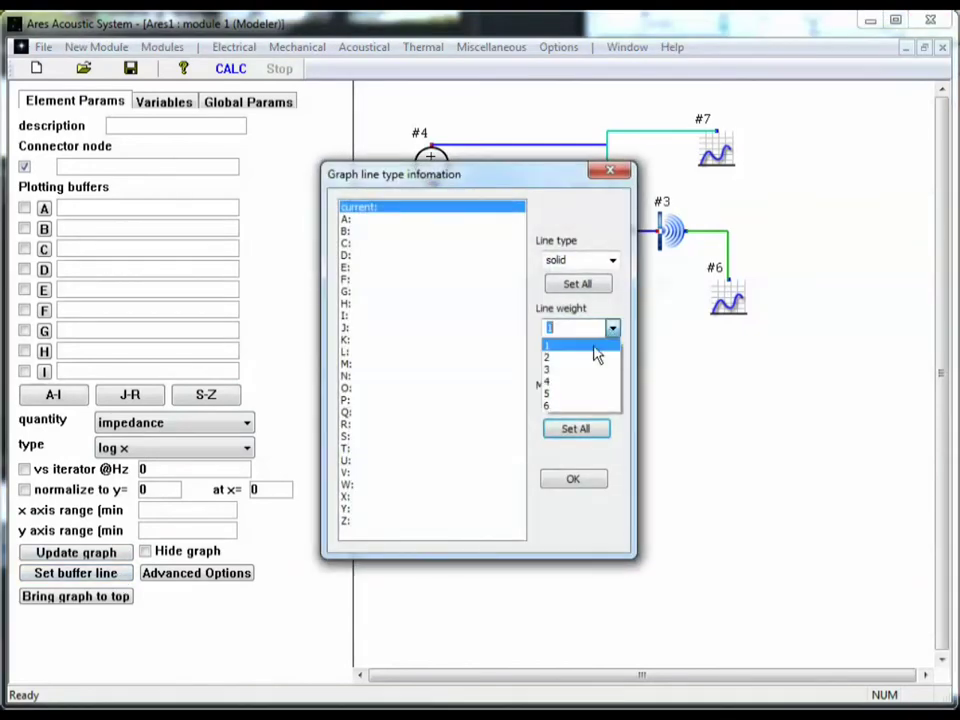
pyautogui.click(587, 370)
pyautogui.click(583, 357)
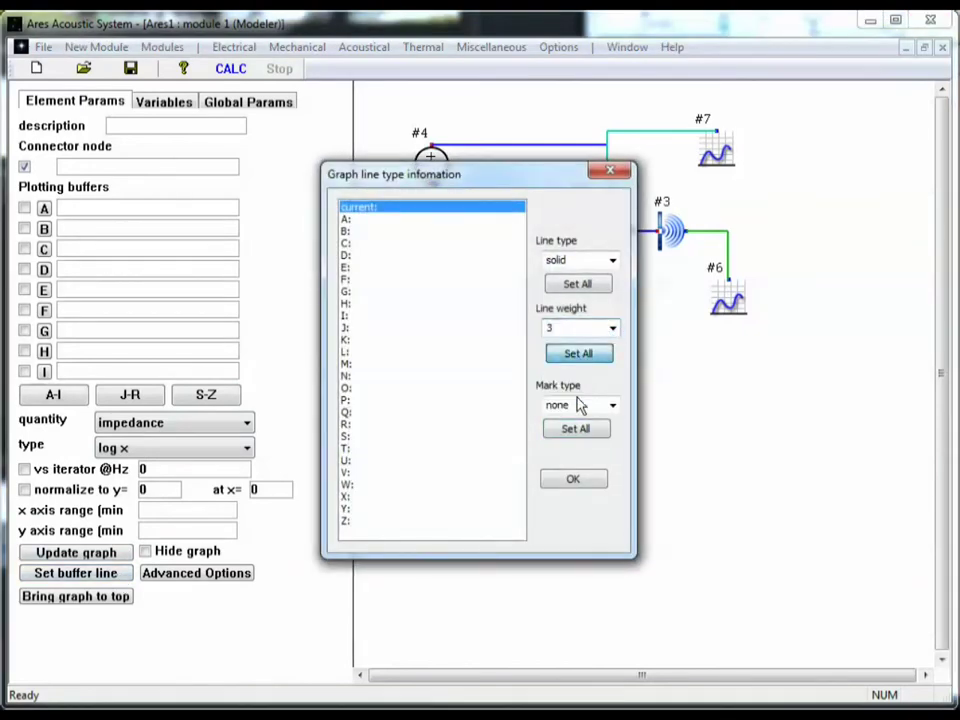
pyautogui.click(576, 480)
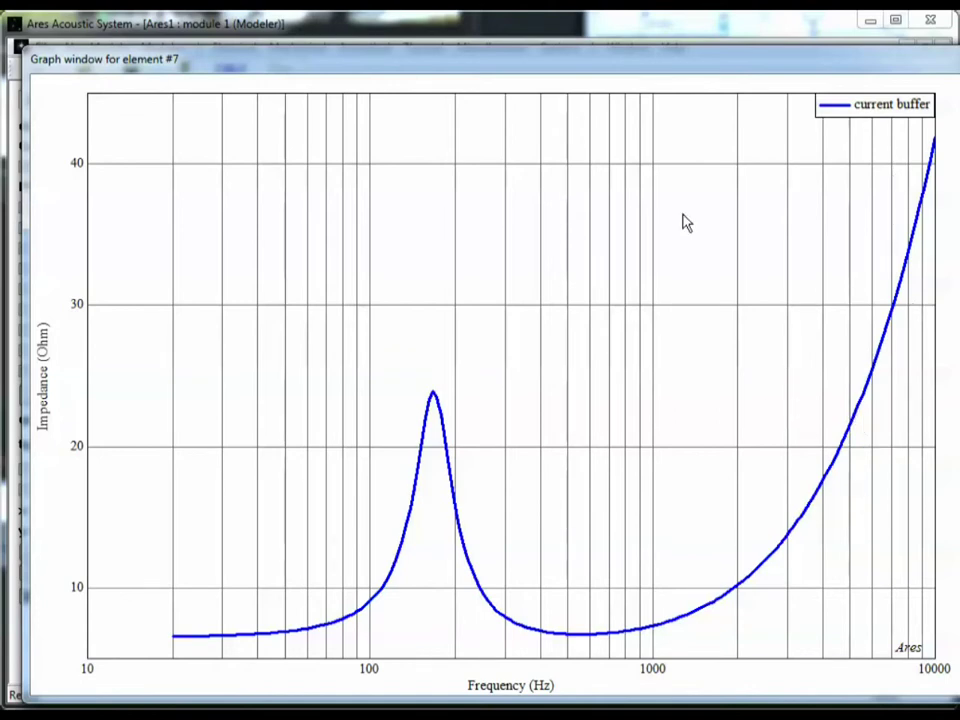
pyautogui.click(634, 30)
# Step: Divide speaker #1's voice-coil inductance Le by 10, making it .66/10 mH
pyautogui.click(634, 30)
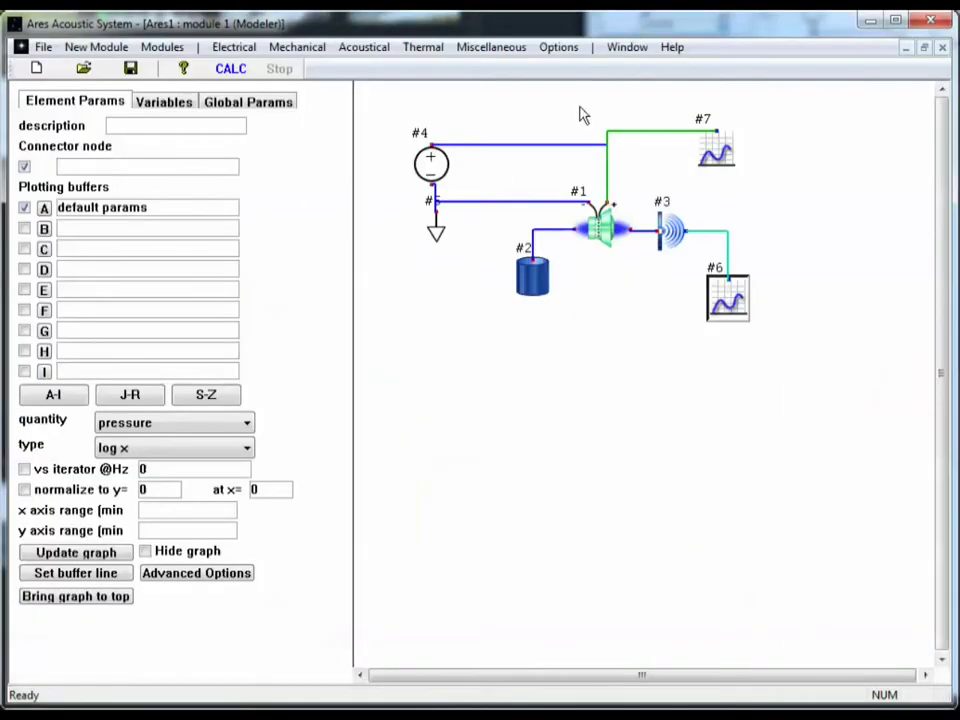
pyautogui.click(606, 248)
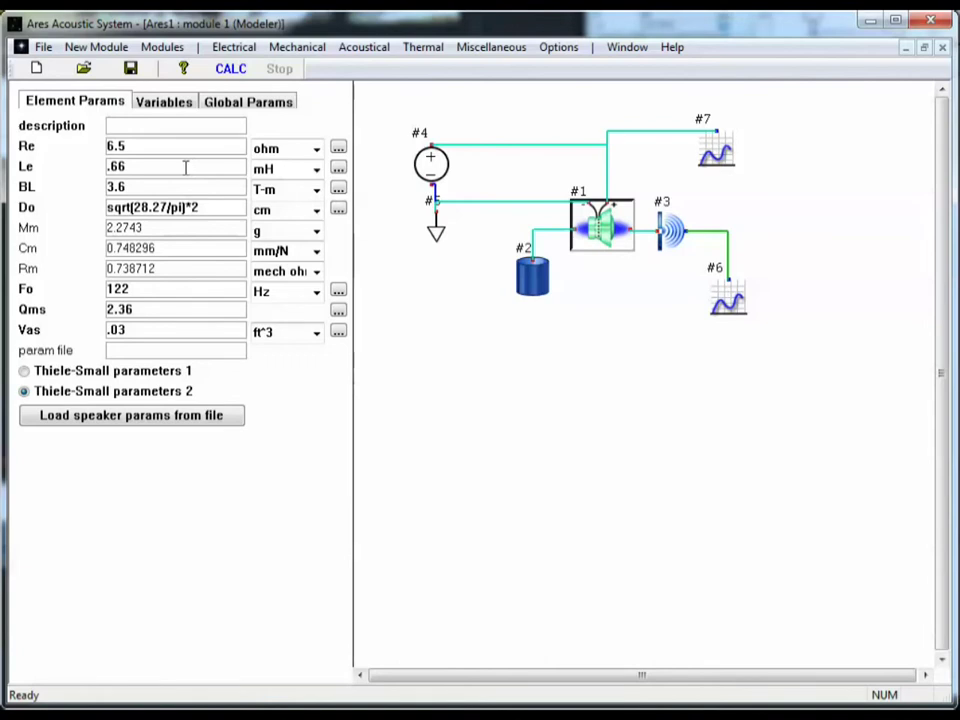
pyautogui.click(186, 167)
pyautogui.write('/10')
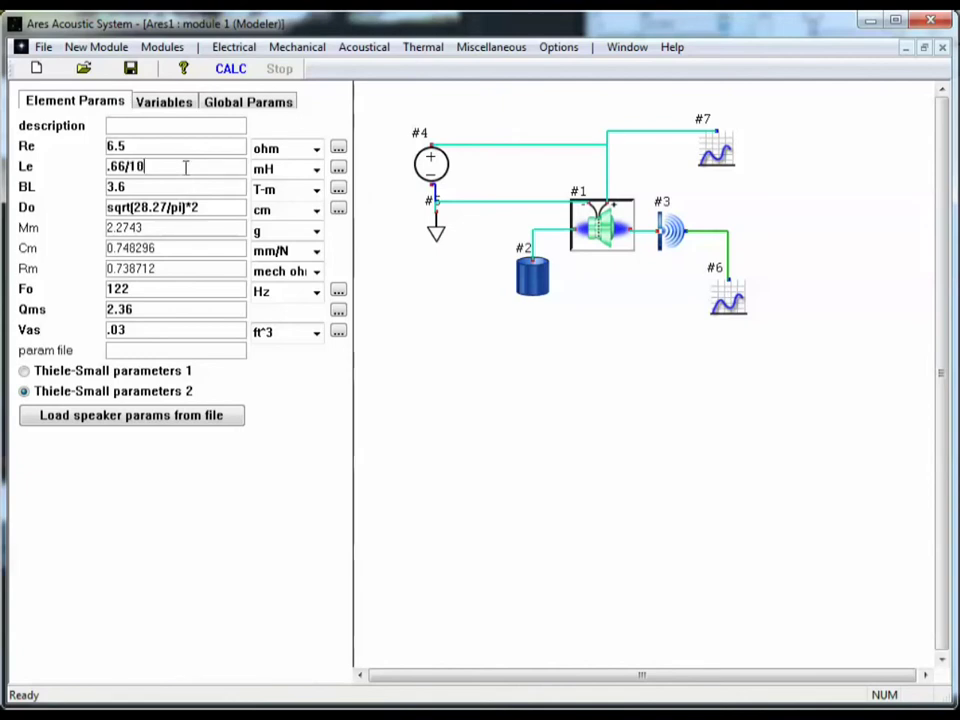
pyautogui.click(729, 311)
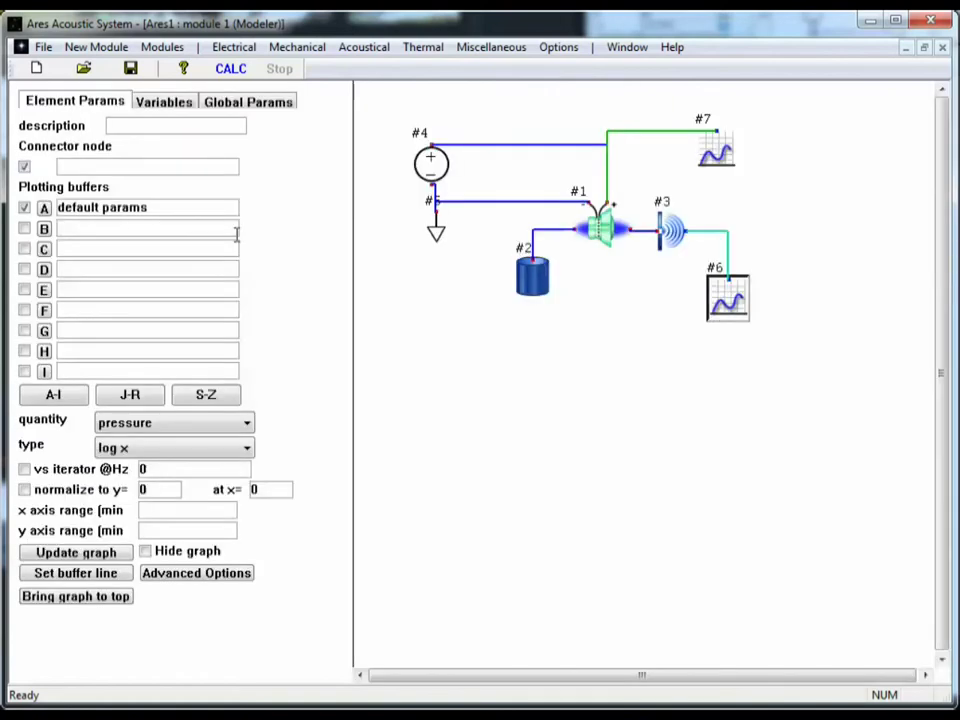
# Step: Name graph #6's buffer B 'original speaker params', enable it, and recalculate
pyautogui.click(118, 224)
pyautogui.write('original')
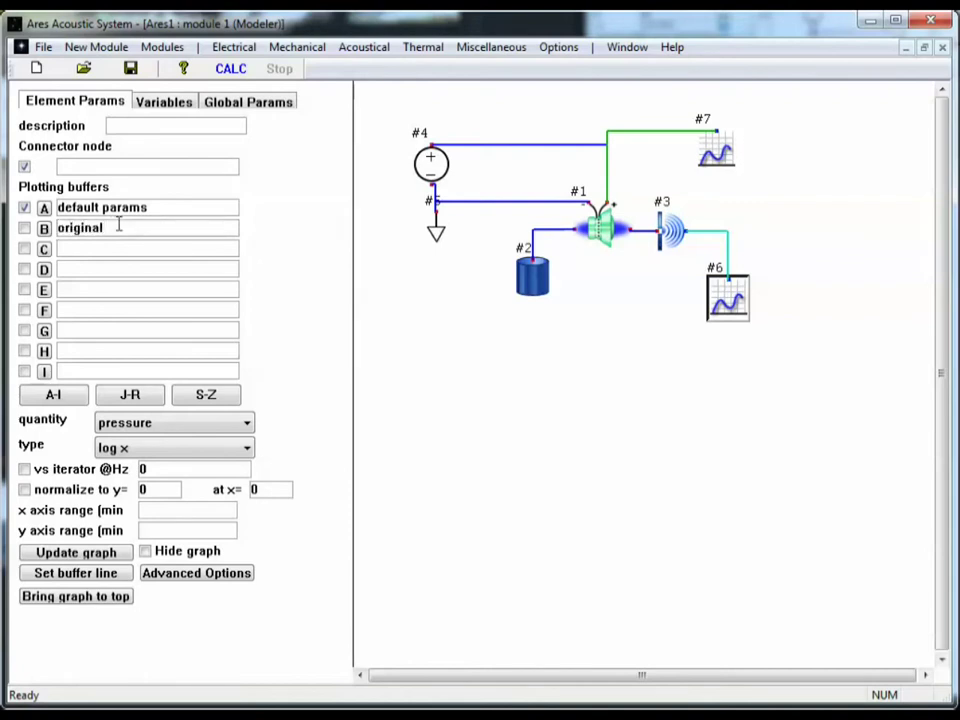
pyautogui.write(' speaker params')
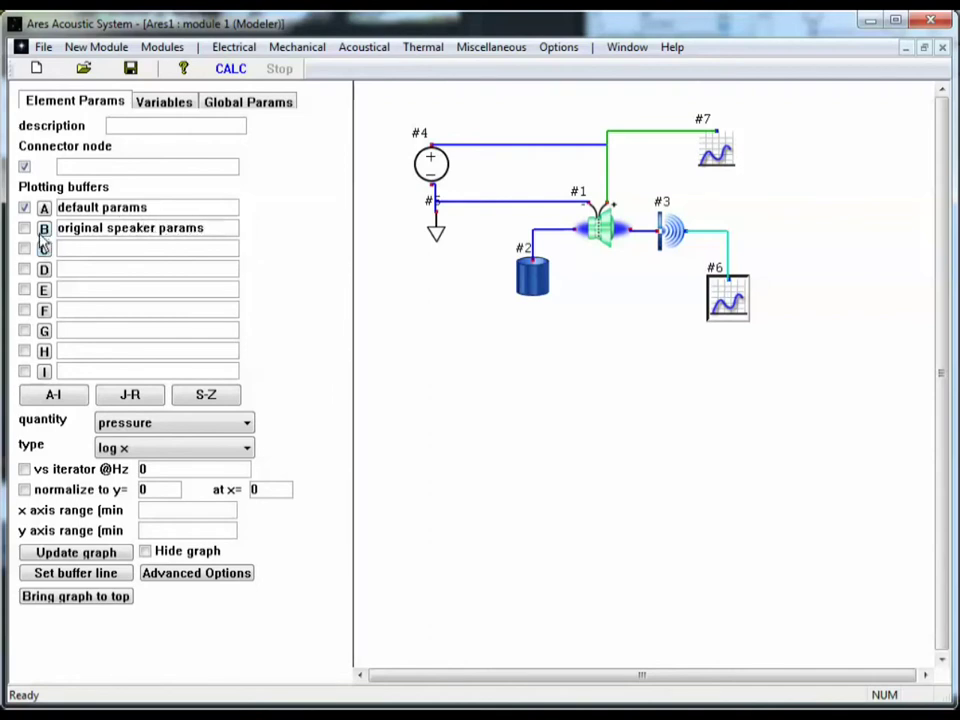
pyautogui.click(24, 229)
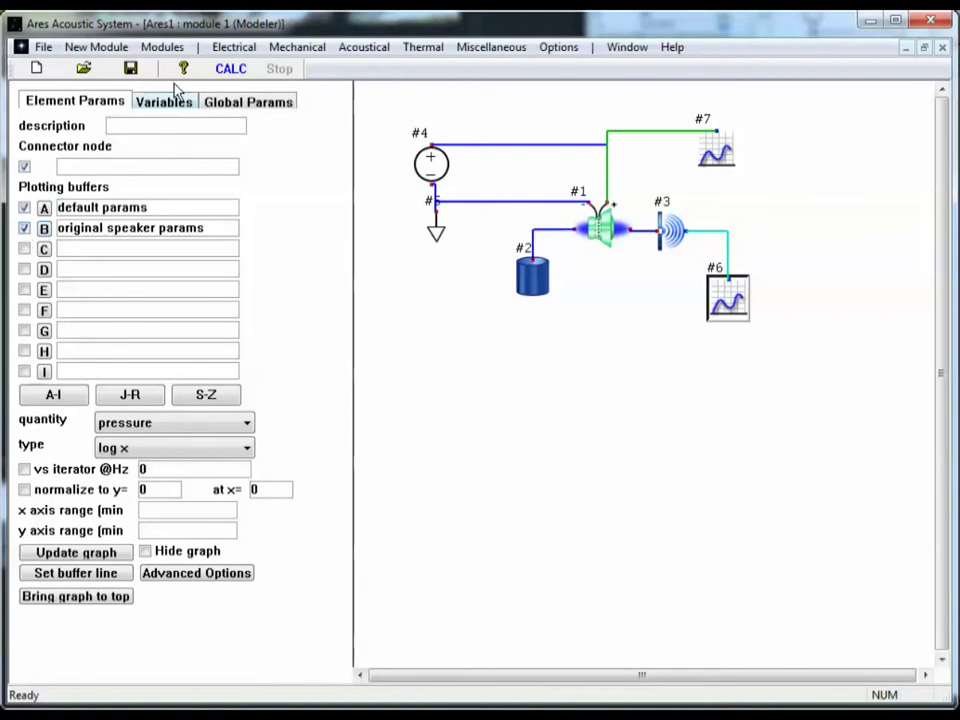
pyautogui.click(236, 75)
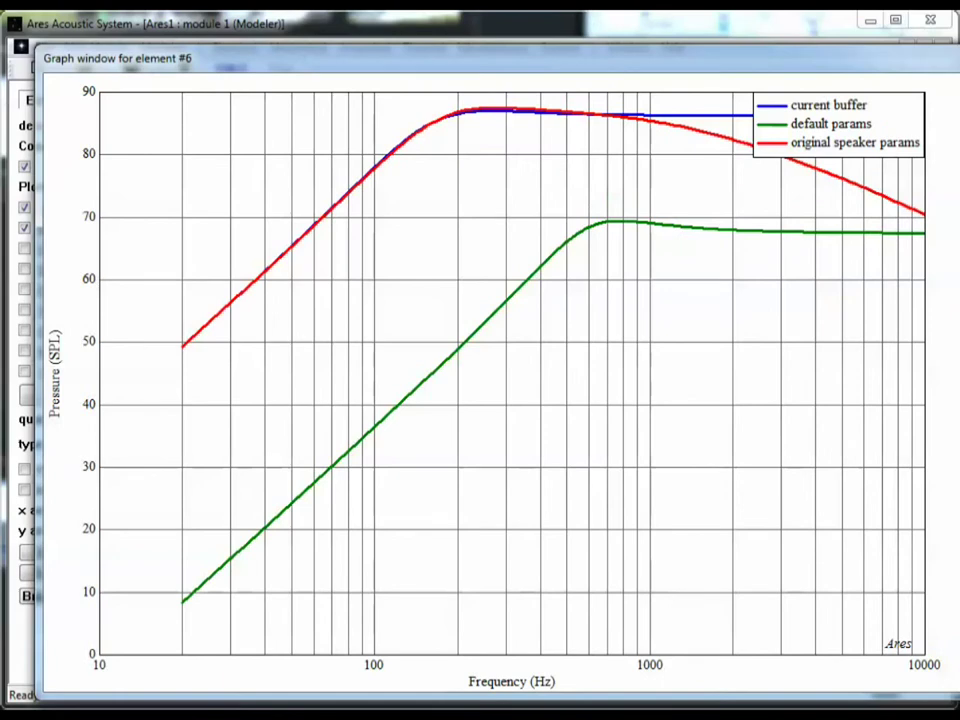
# Step: Move the SPL legend mid-graph, clear of the reduced-Le and original curves, then return to the schematic
pyautogui.moveTo(835, 127); pyautogui.dragTo(625, 415)
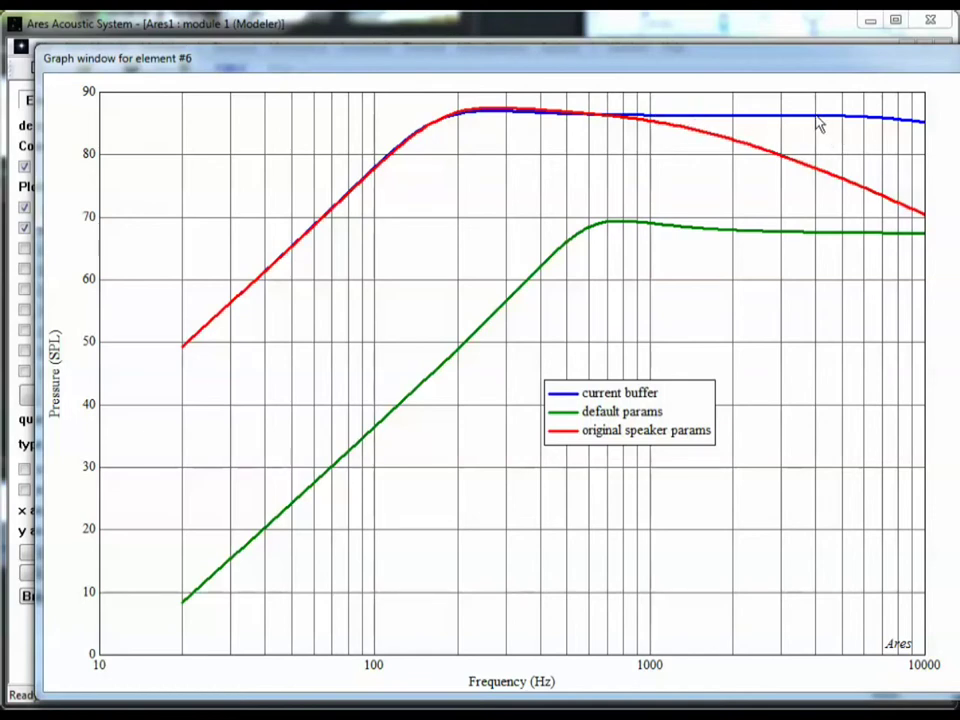
pyautogui.moveTo(671, 399); pyautogui.dragTo(716, 332)
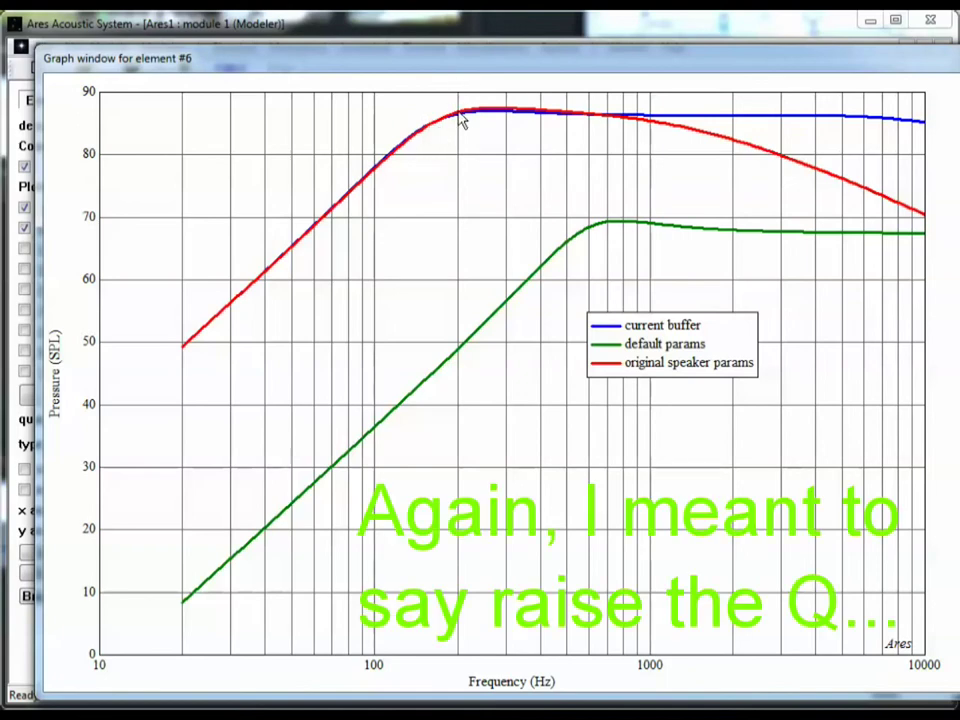
pyautogui.click(338, 26)
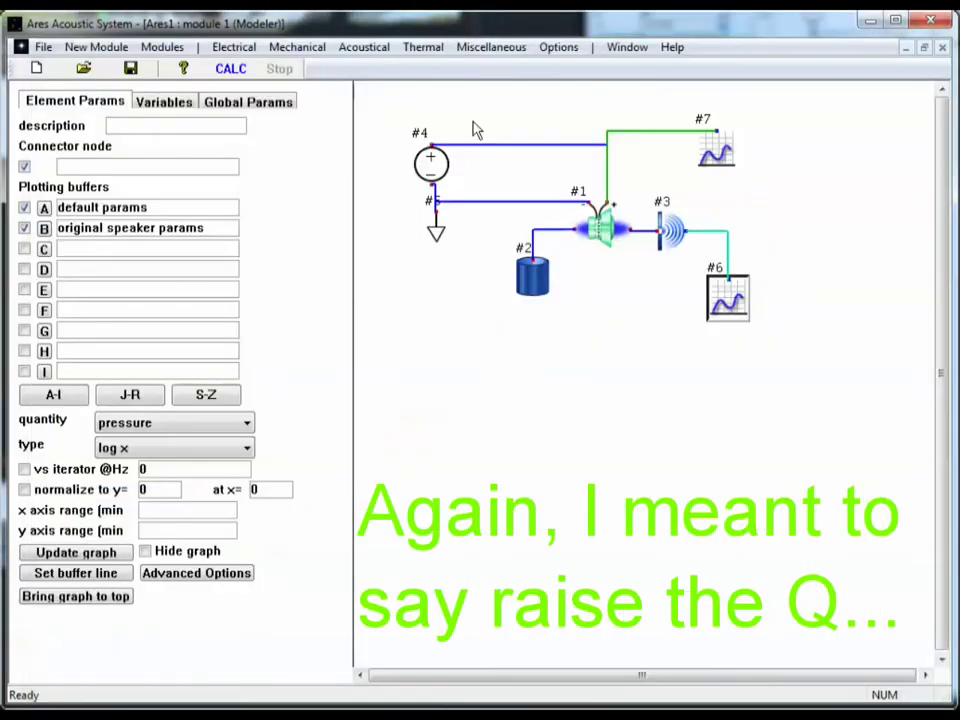
# Step: Change speaker #1's Qms to 2.36*10, recalculate, and view graph #6's SPL curve
pyautogui.click(600, 228)
pyautogui.click(146, 310)
pyautogui.write('*1')
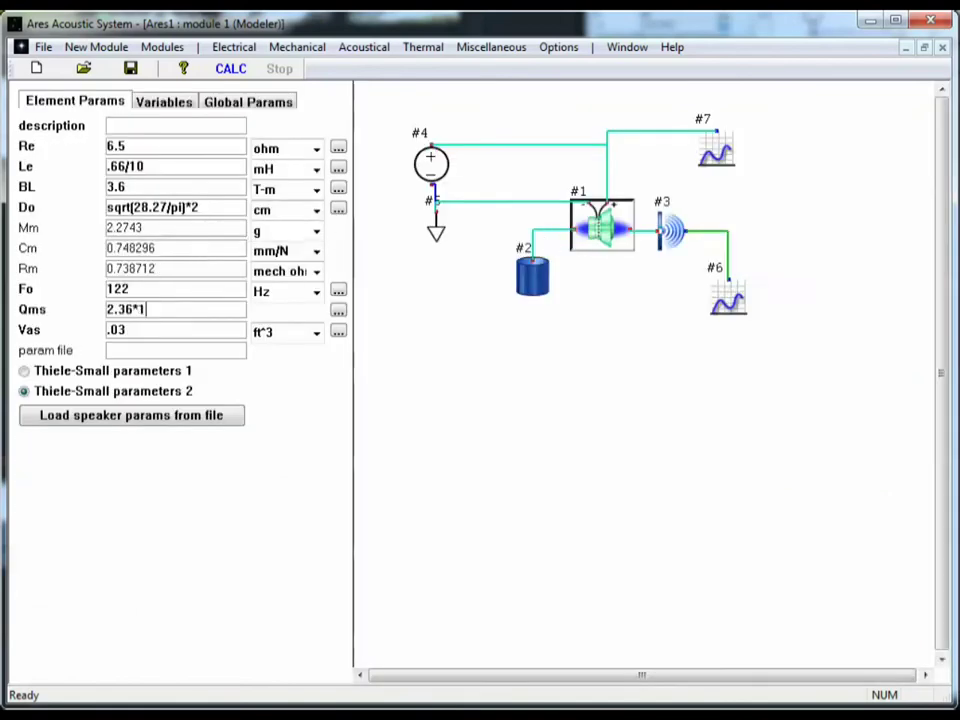
pyautogui.write('0')
pyautogui.click(230, 70)
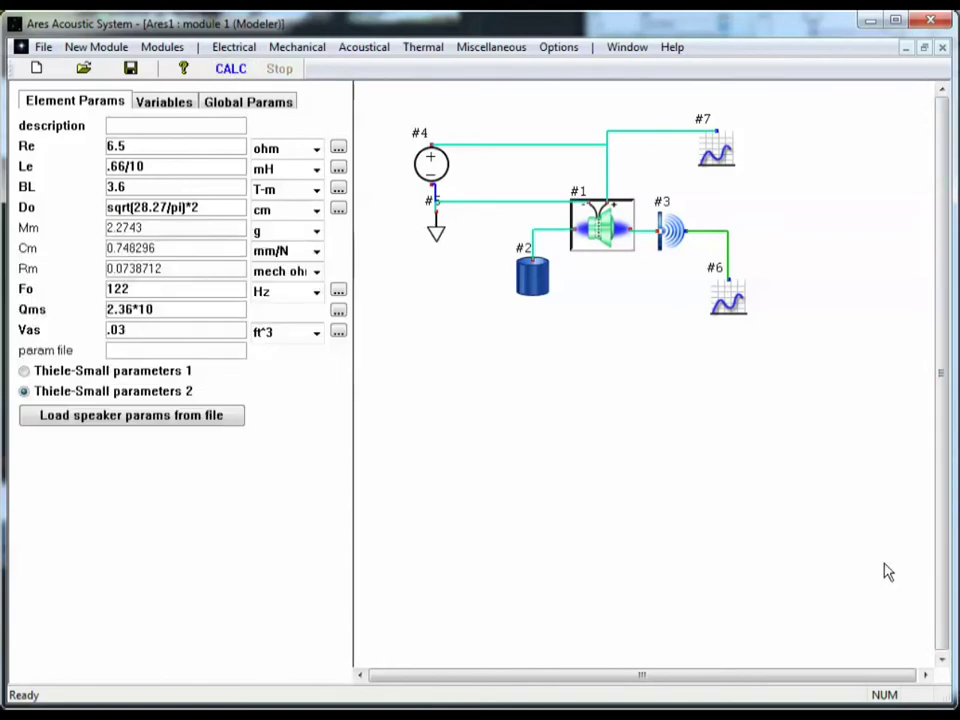
pyautogui.doubleClick(728, 297)
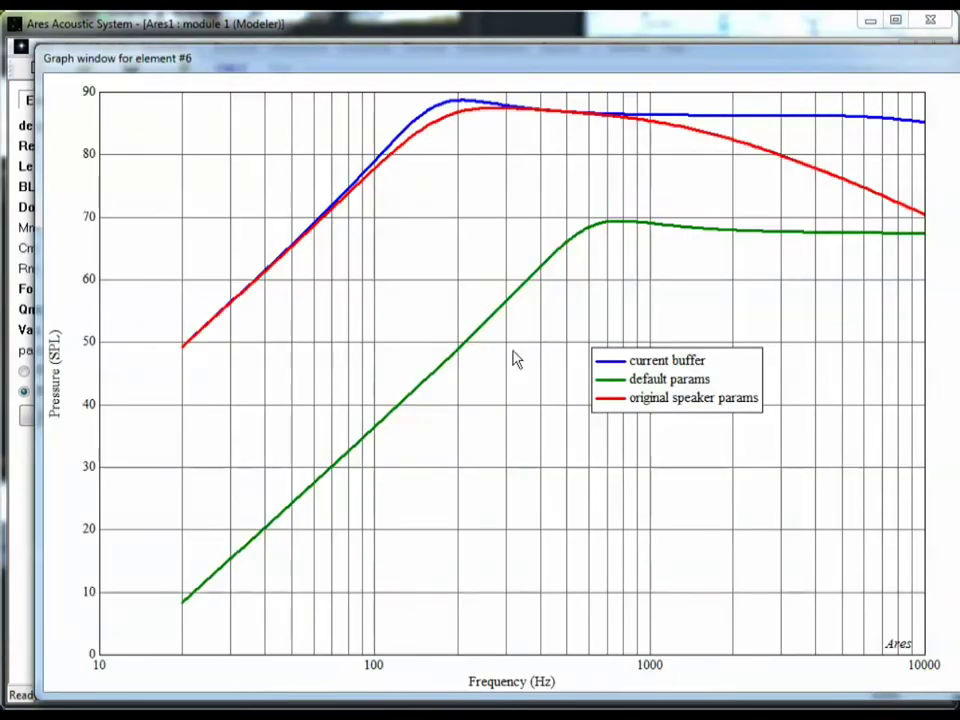